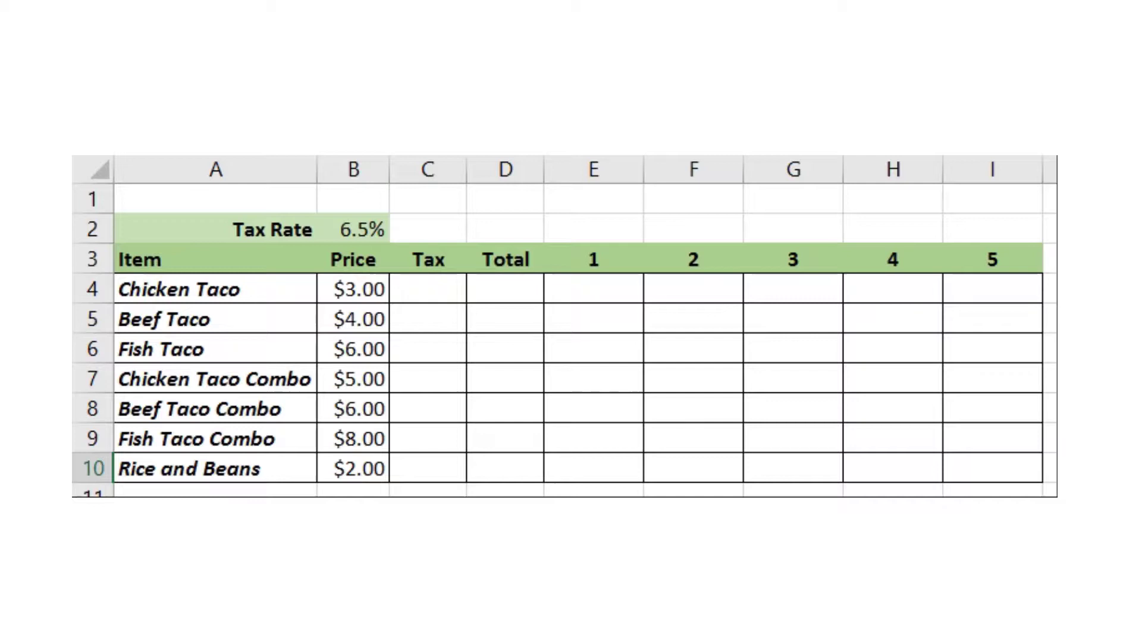
Step: Enter =B4*B2 in C4 for a $0.20 Chicken Taco tax and fill it down to C10
left_click(447, 288)
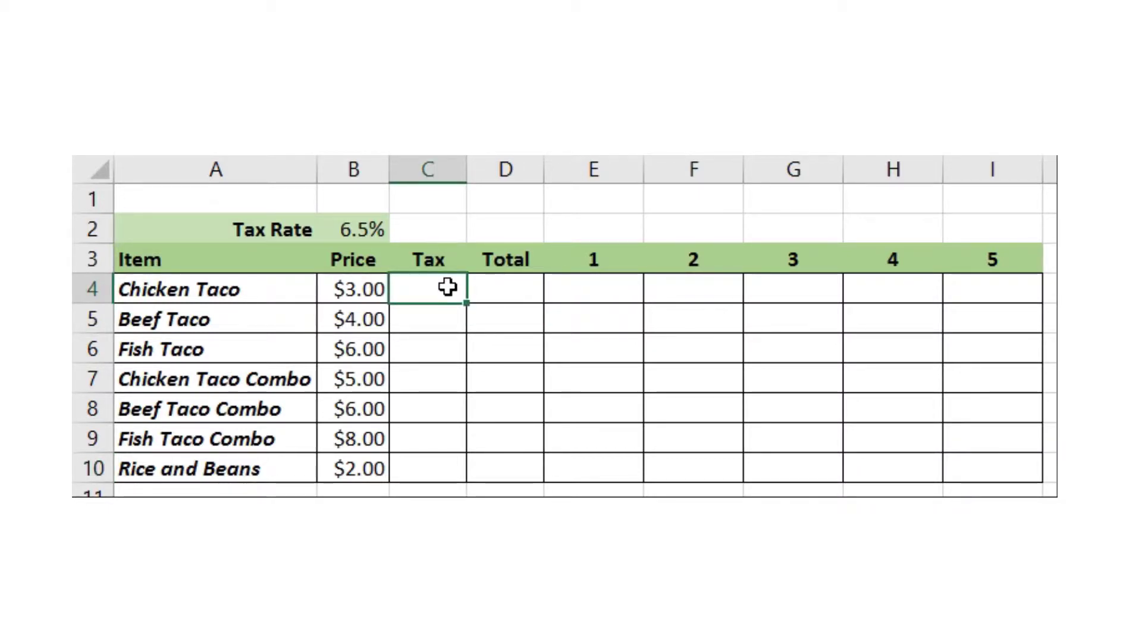
type("=")
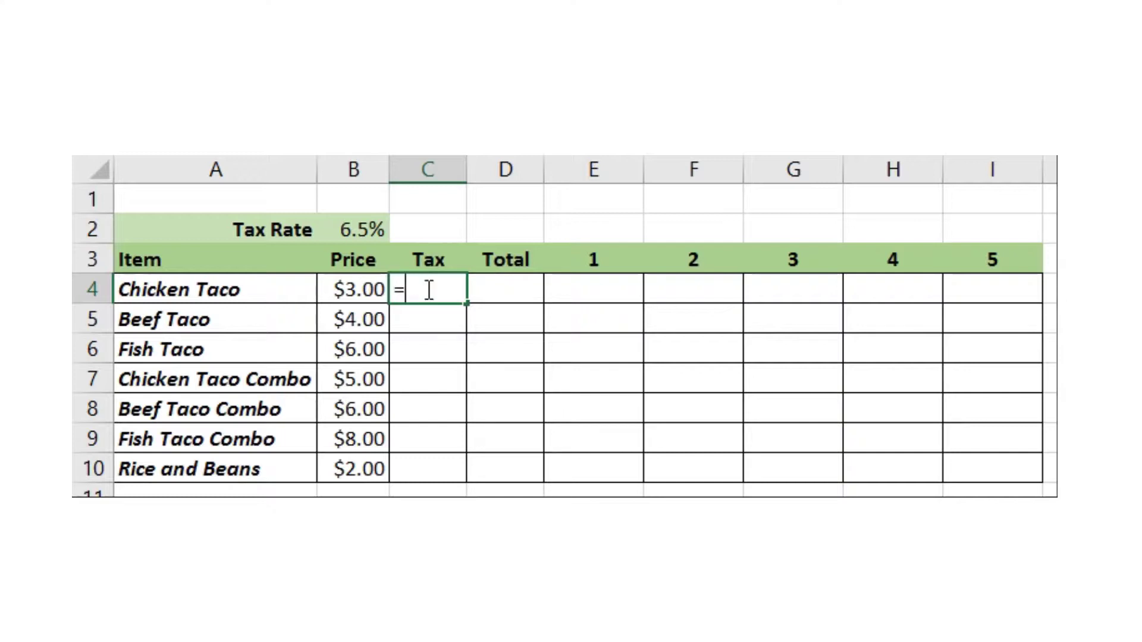
left_click(350, 291)
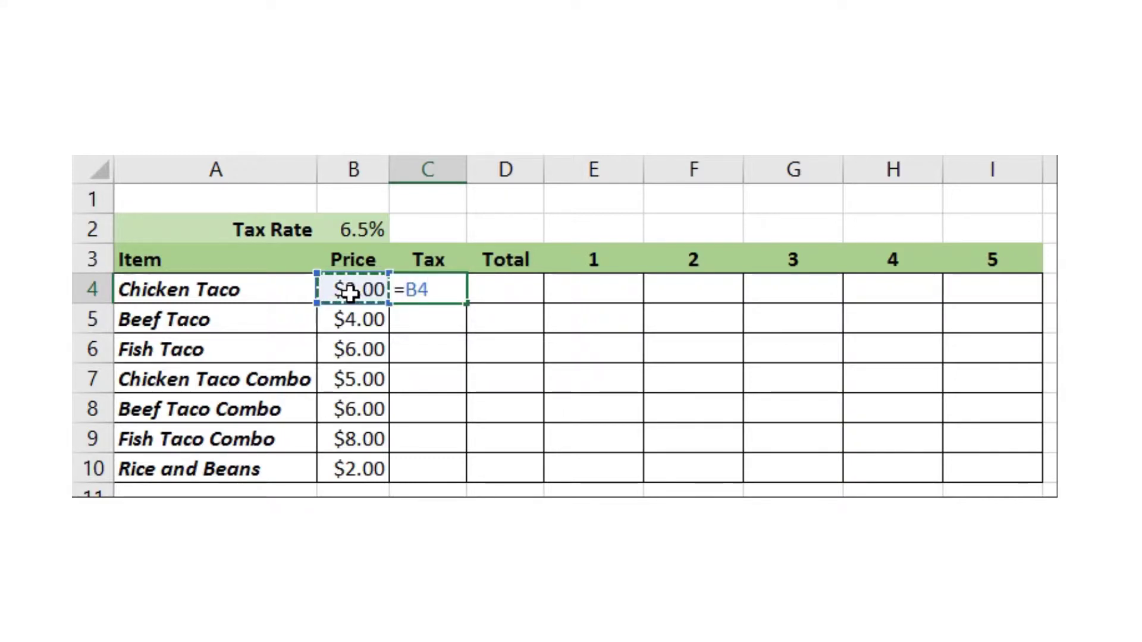
type("*")
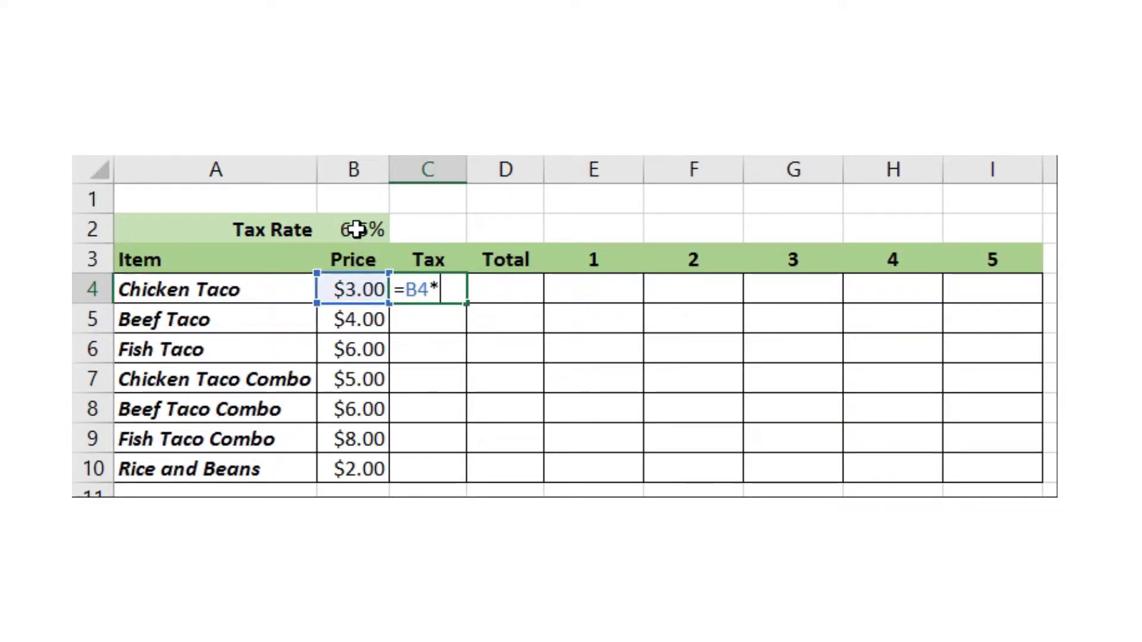
left_click(356, 230)
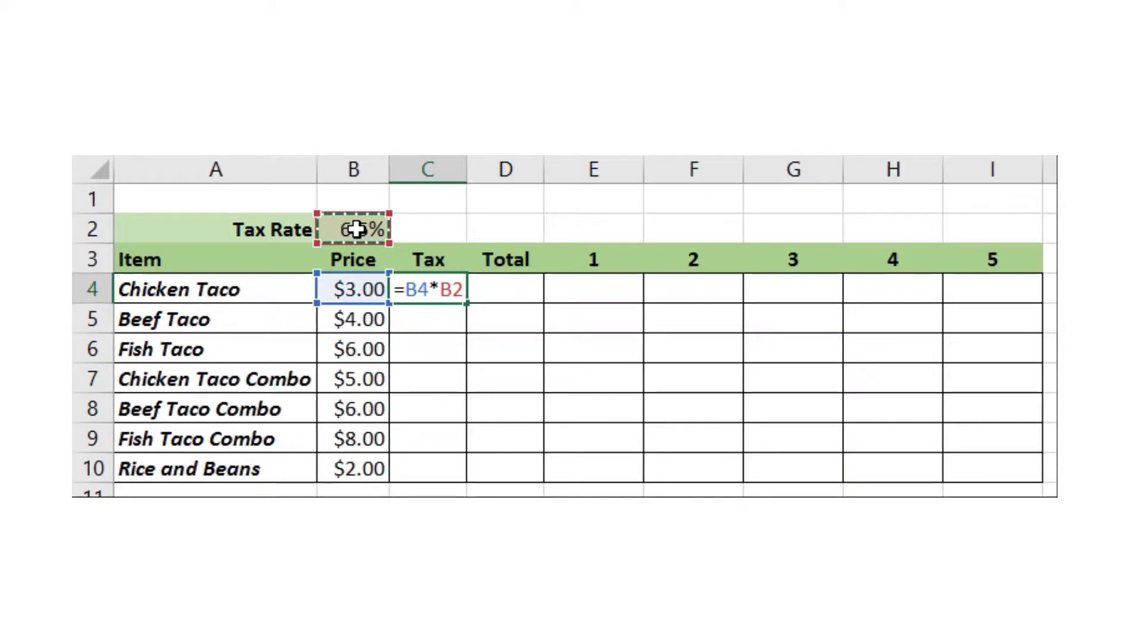
key("Return")
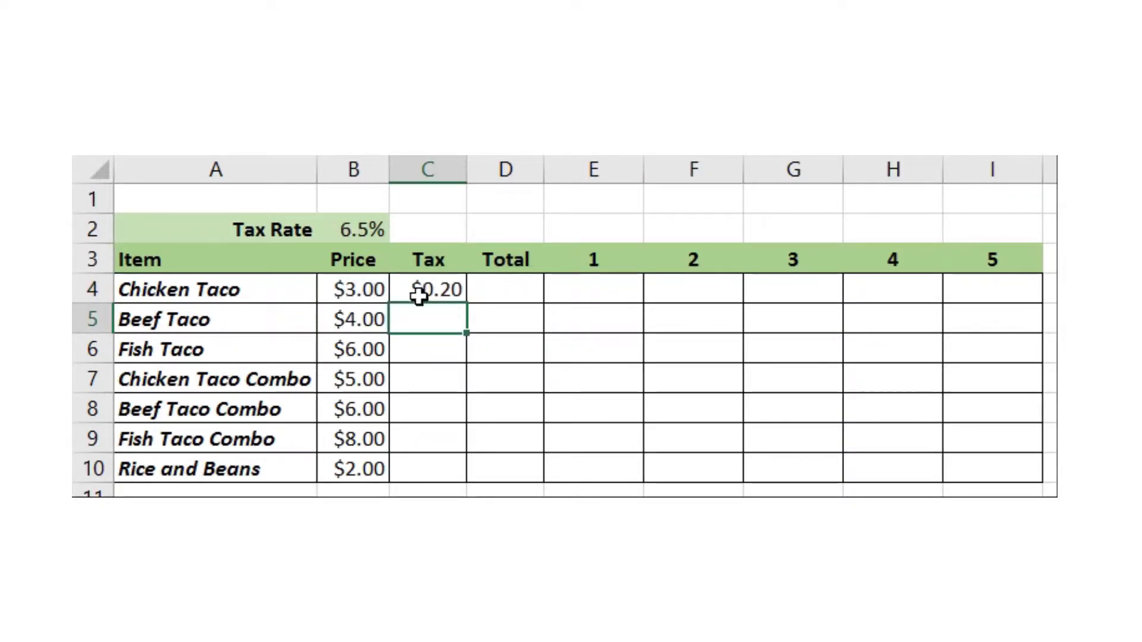
left_click(420, 291)
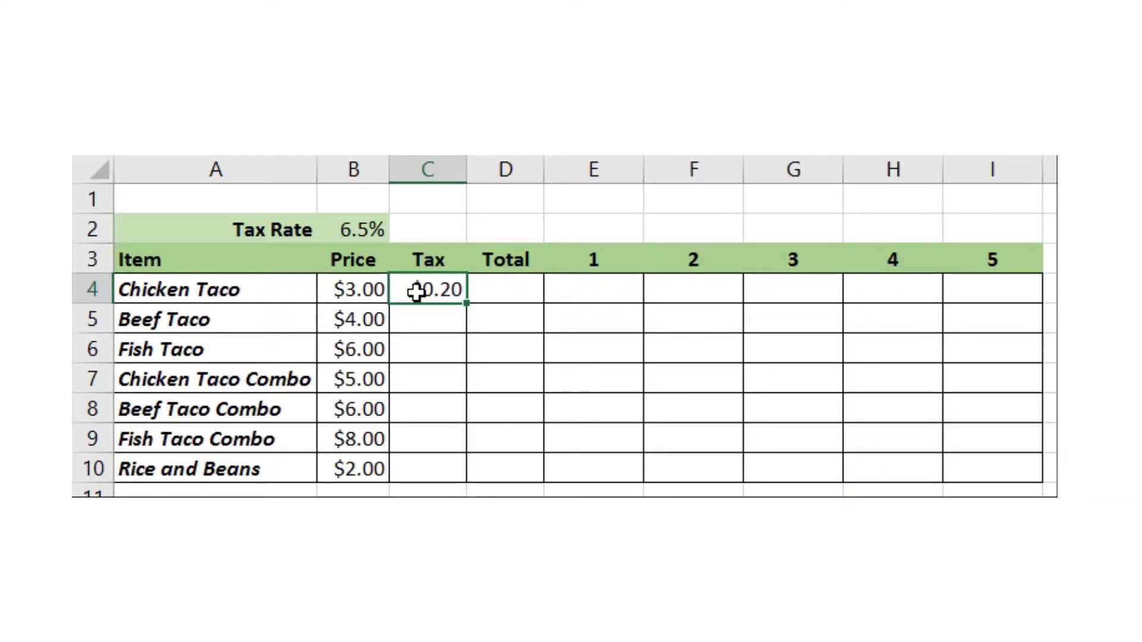
left_click_drag(465, 303, 481, 470)
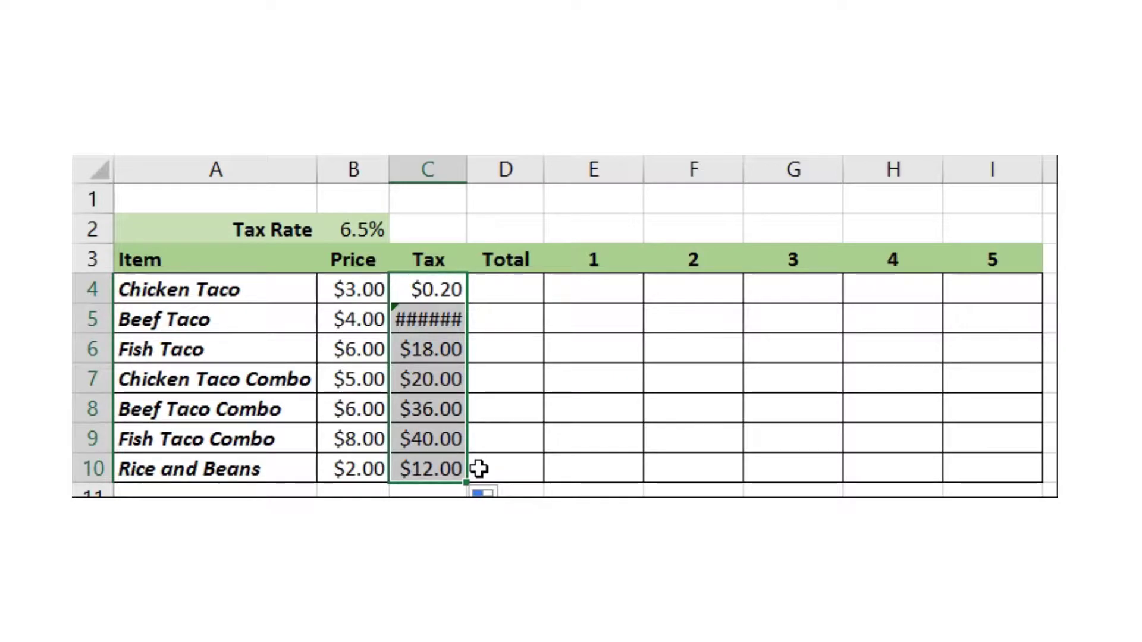
Step: Inspect the shifted tax formulas for Beef Taco and Chicken Taco Combo
left_click(437, 323)
double_click(438, 322)
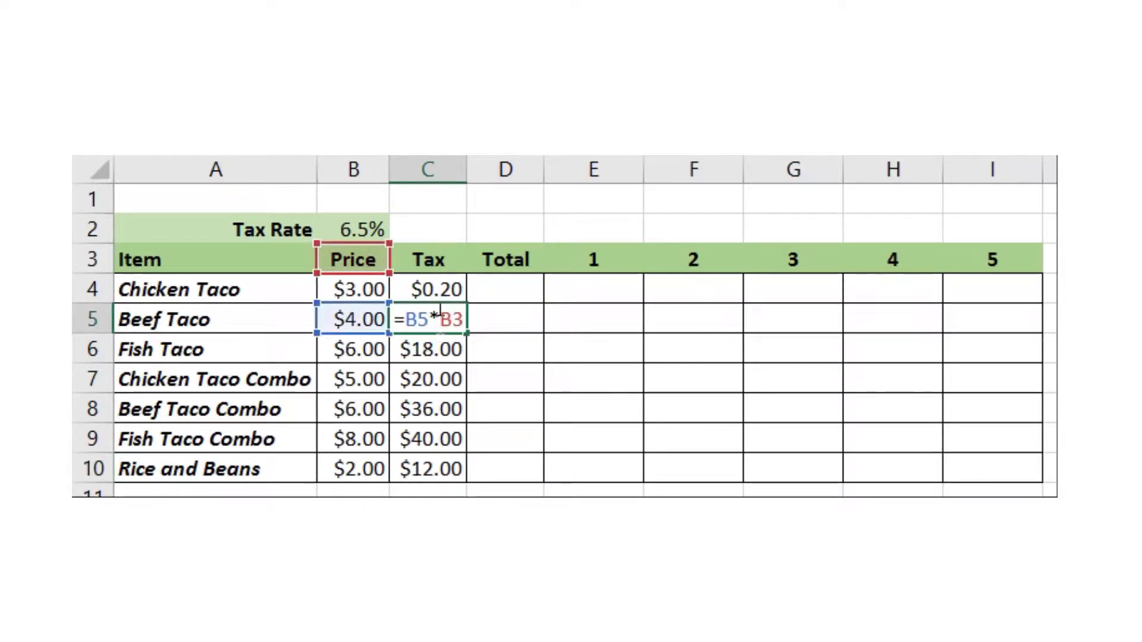
key("ctrl+Return")
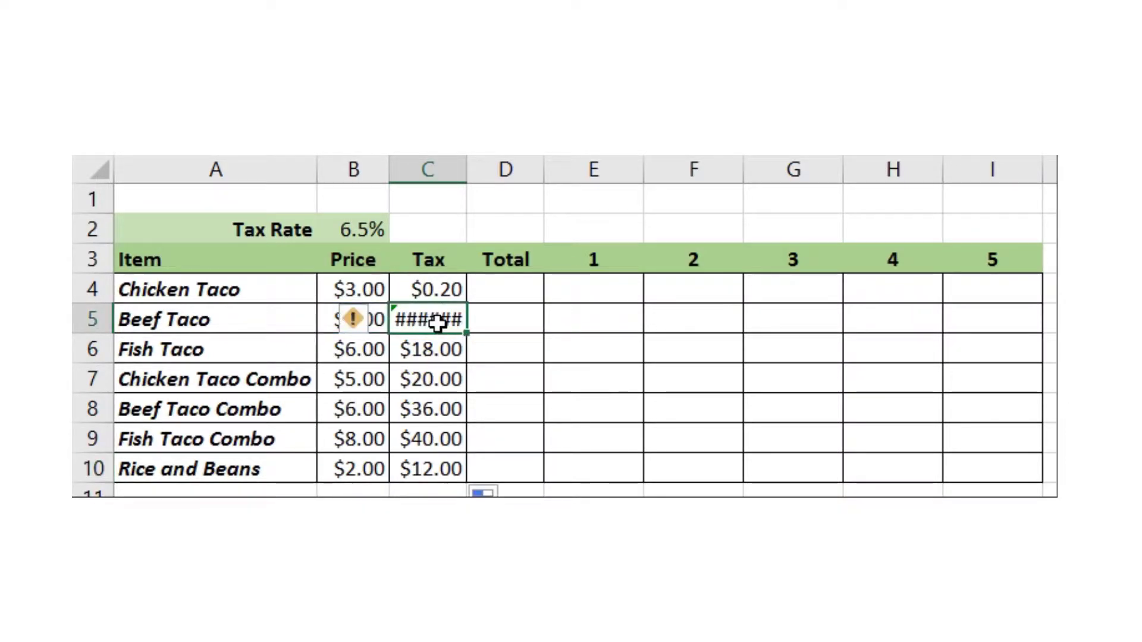
double_click(437, 382)
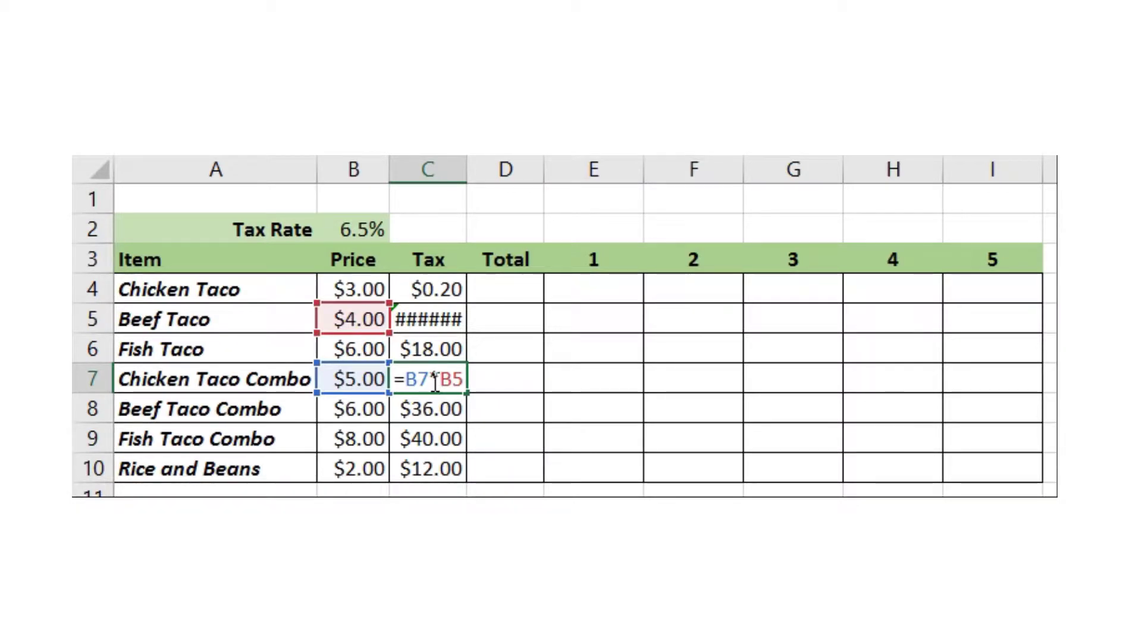
key("Return")
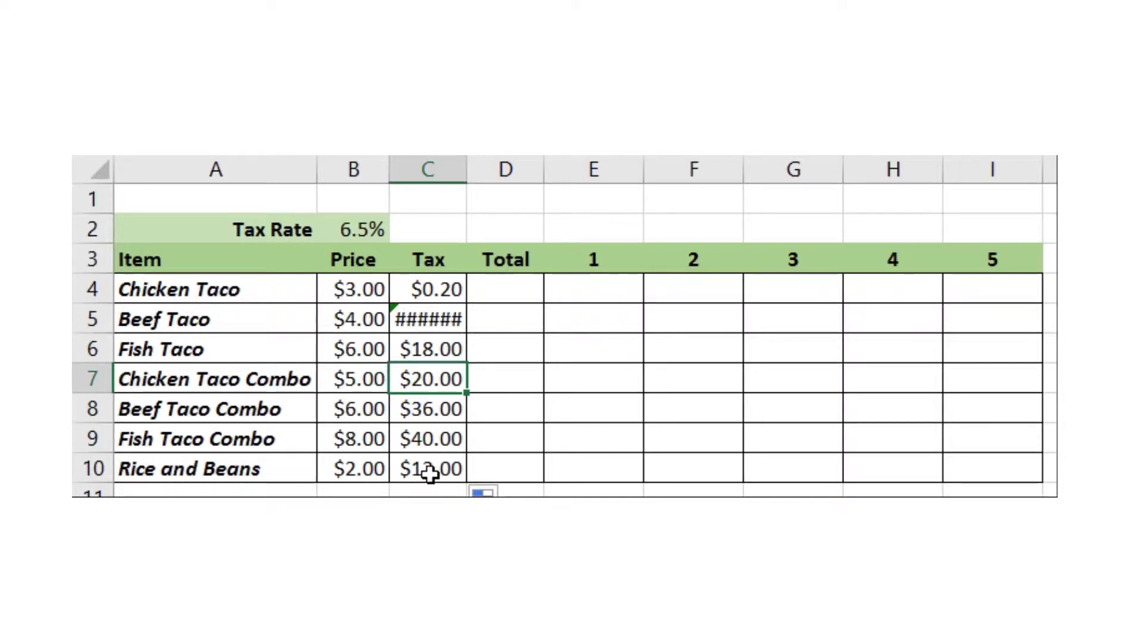
Step: Check the Rice and Beans tax formula, then clear the tax cells C4:C10
double_click(428, 469)
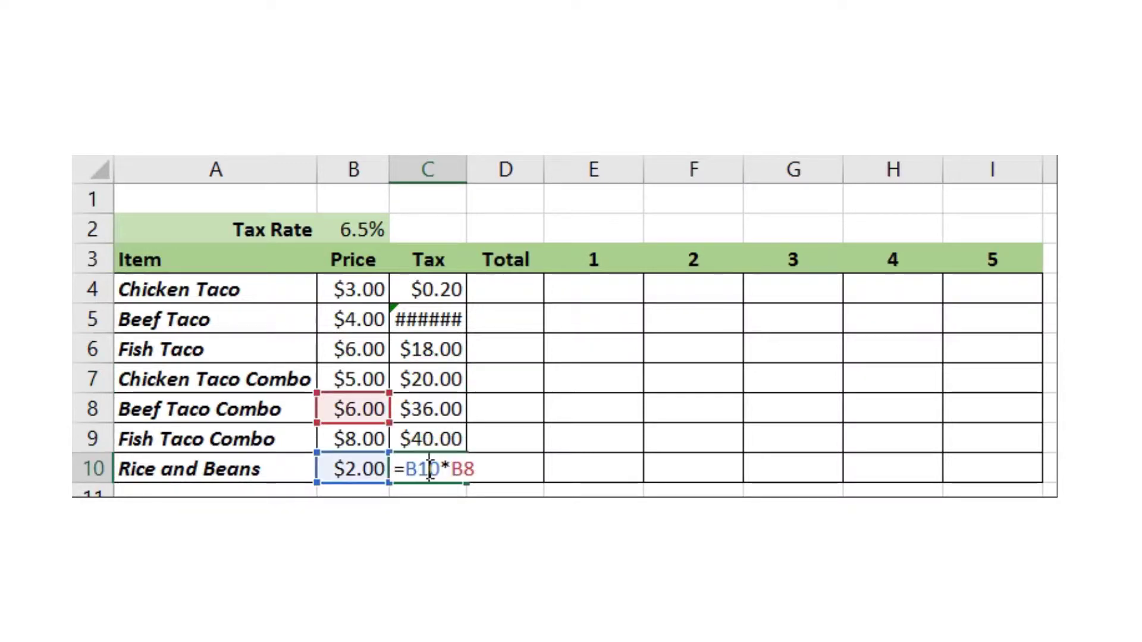
key("ctrl+Return")
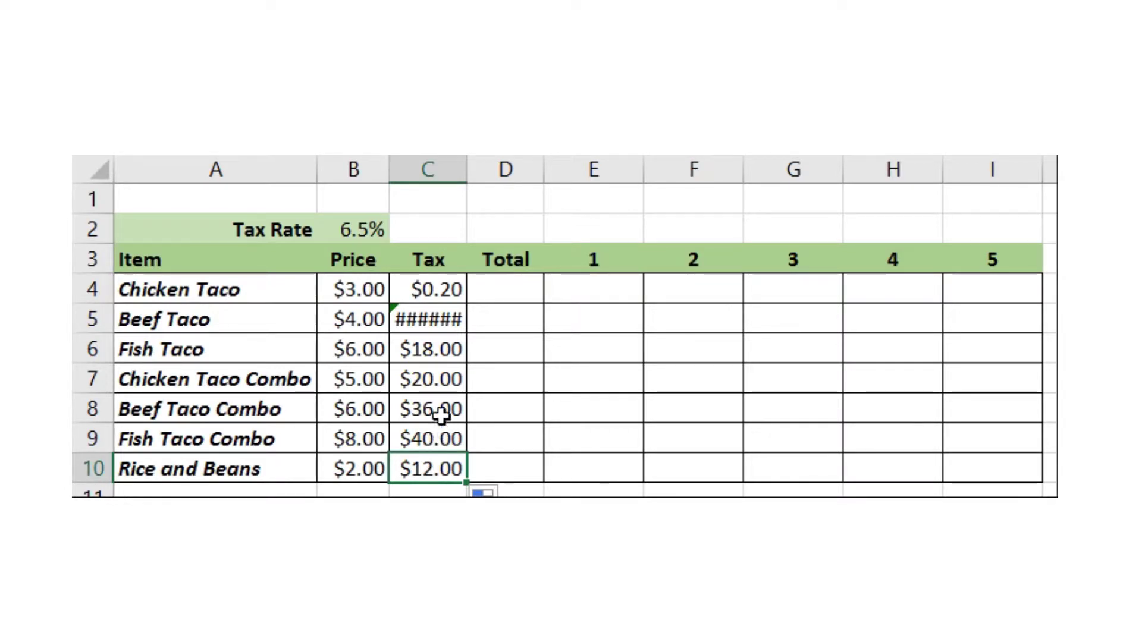
left_click_drag(416, 295, 423, 470)
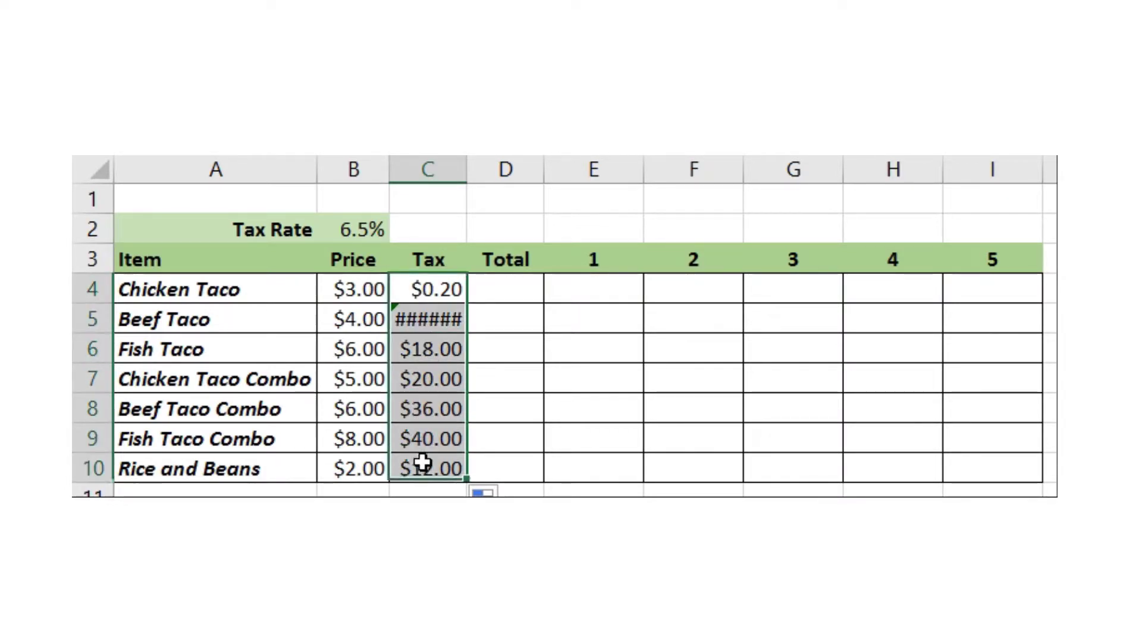
key("Delete")
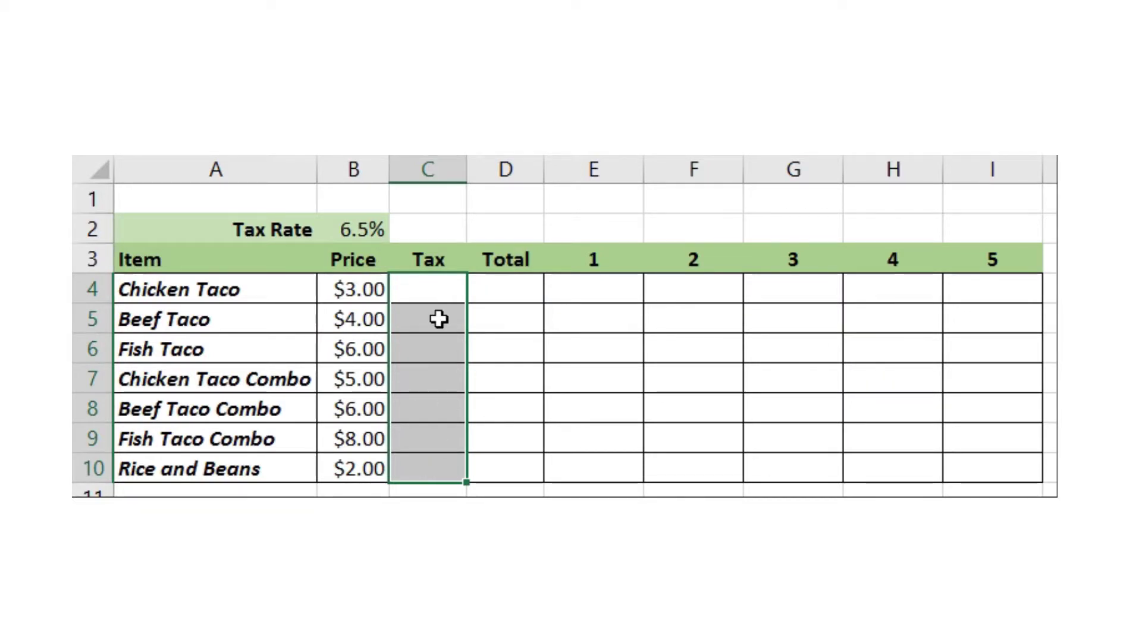
Step: Re-enter the Chicken Taco tax in C4 as =B4*$B$2, giving $0.20
left_click(423, 287)
type("=")
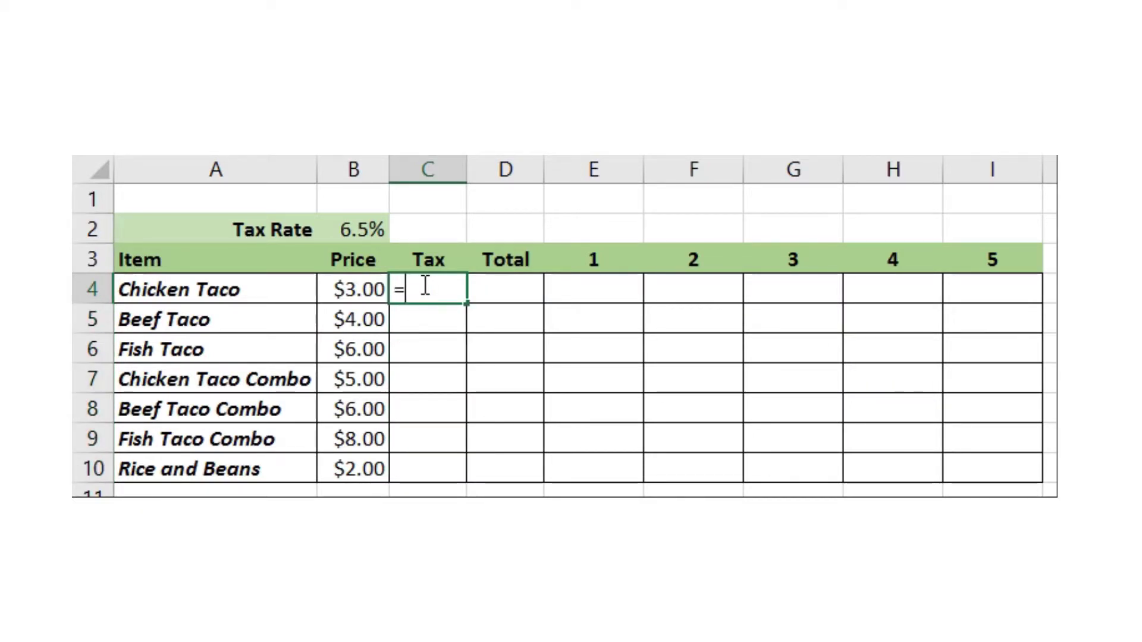
left_click(367, 291)
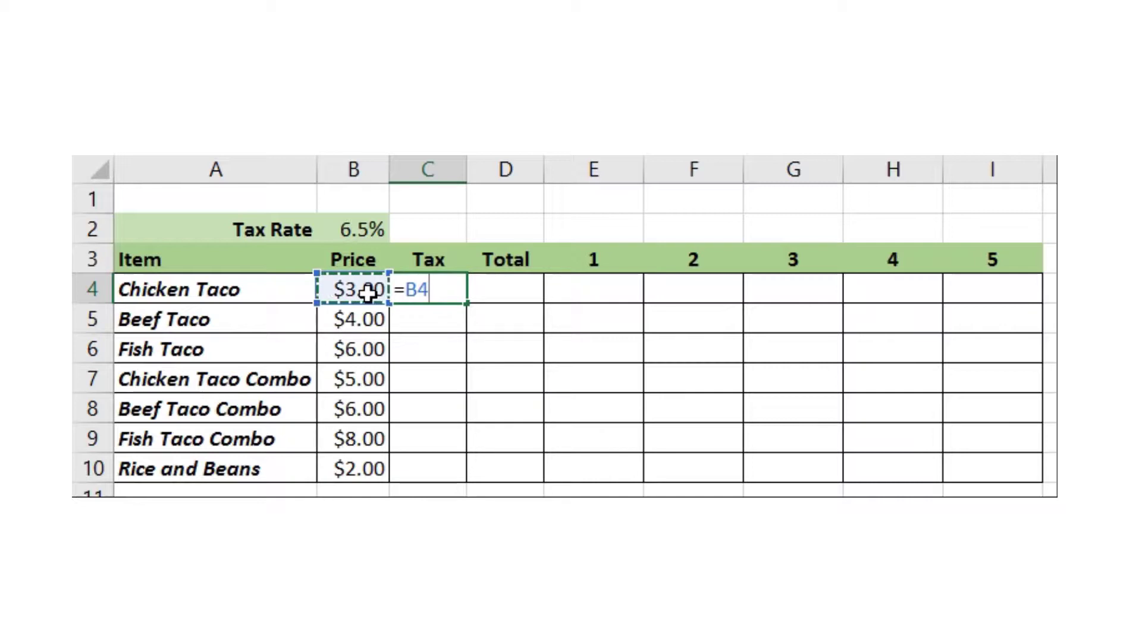
type("*")
left_click(372, 230)
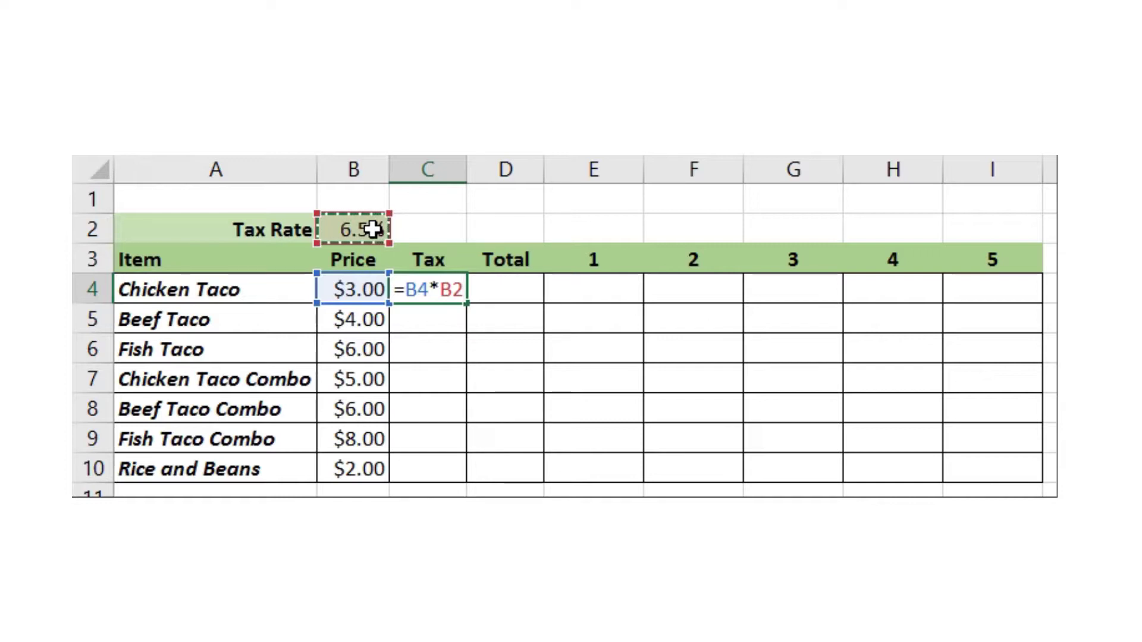
key("F4")
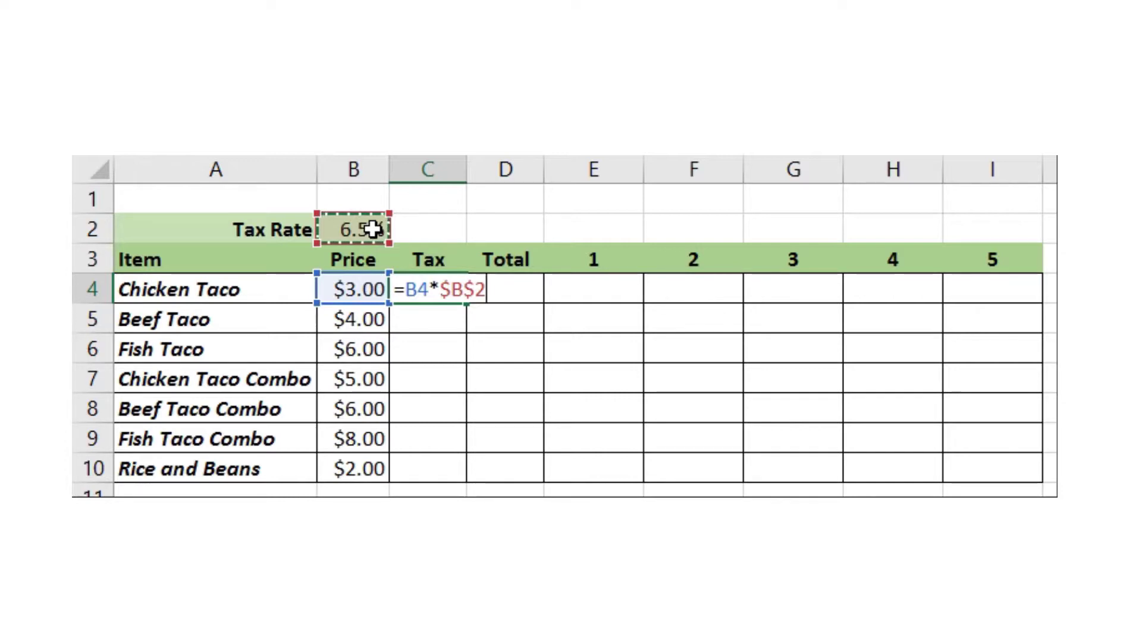
key("F4")
key("F4")
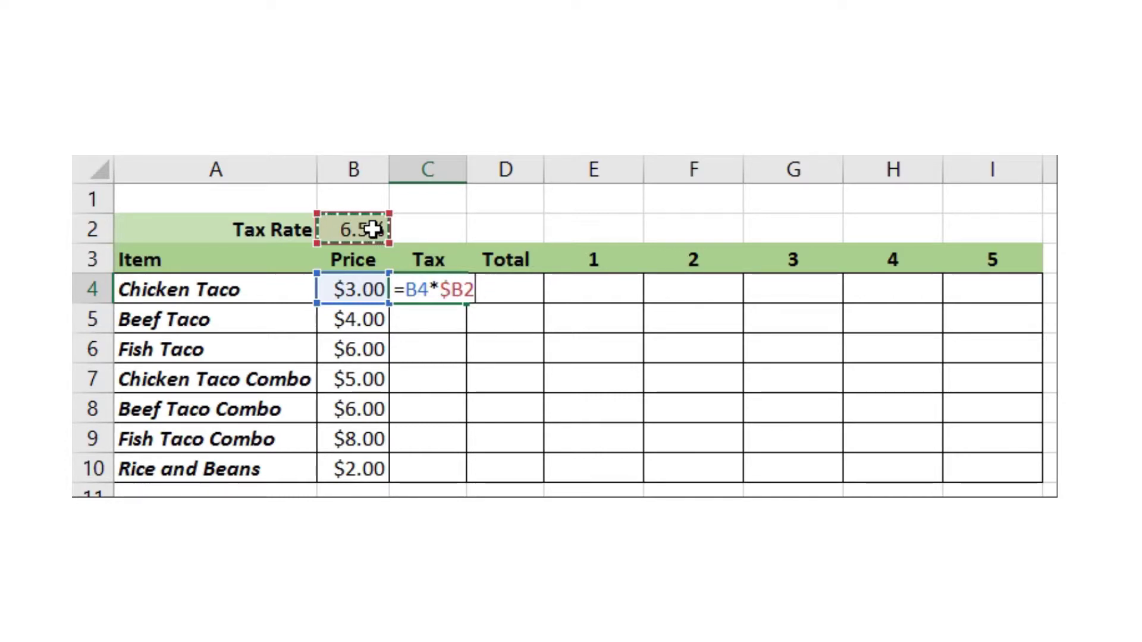
key("F4")
key("F4")
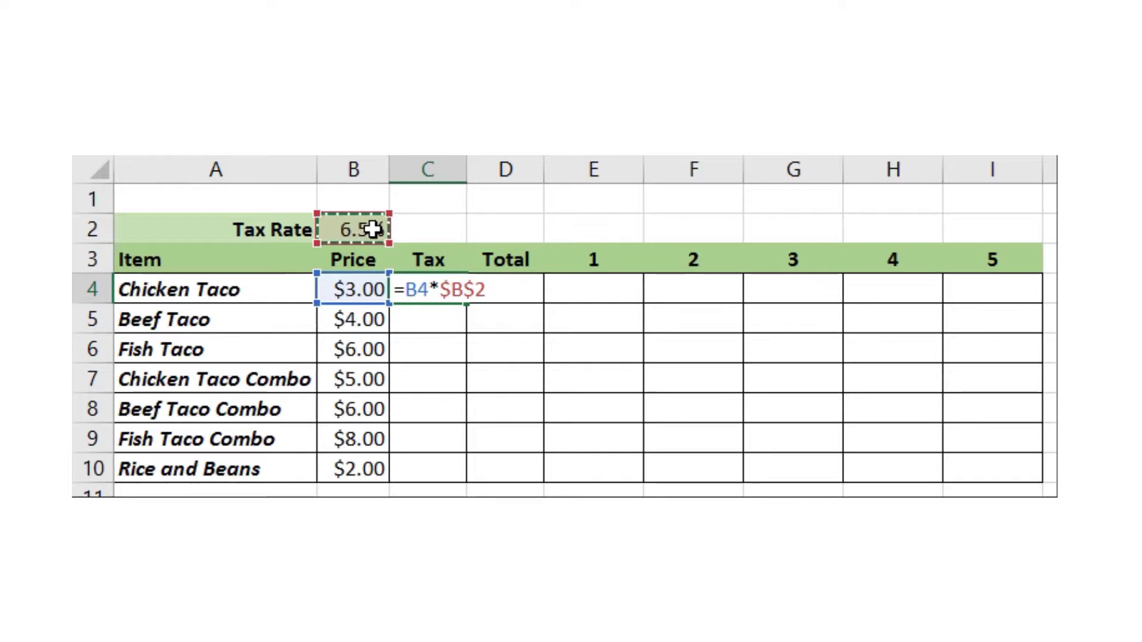
key("Return")
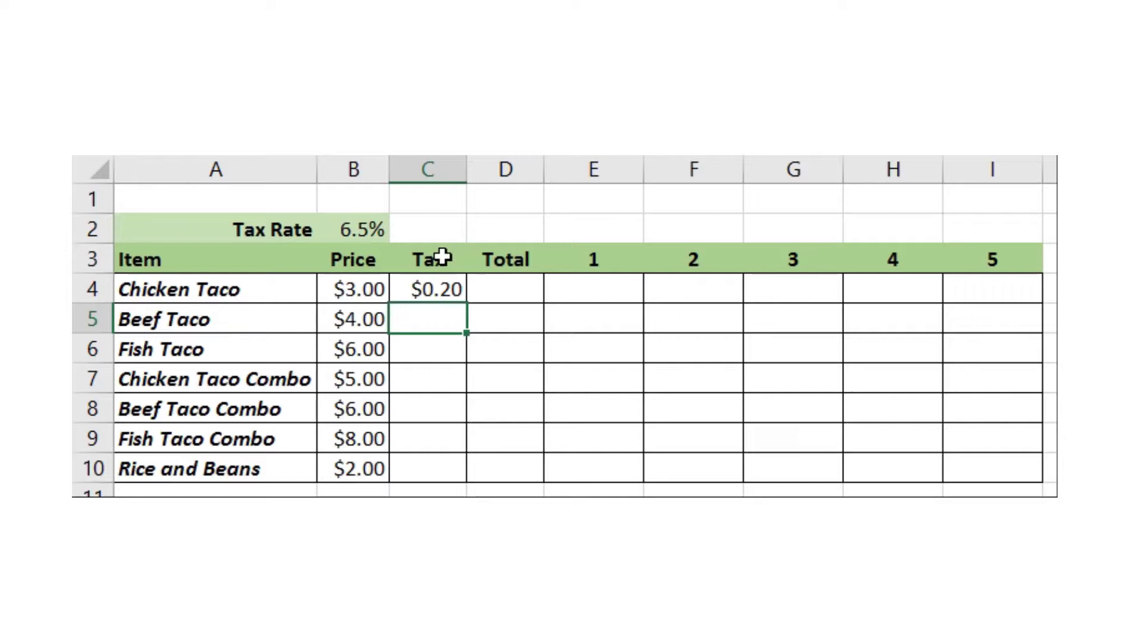
Step: Fill C4's absolute-reference tax formula down to C10 and check the Fish Taco formula
left_click(428, 287)
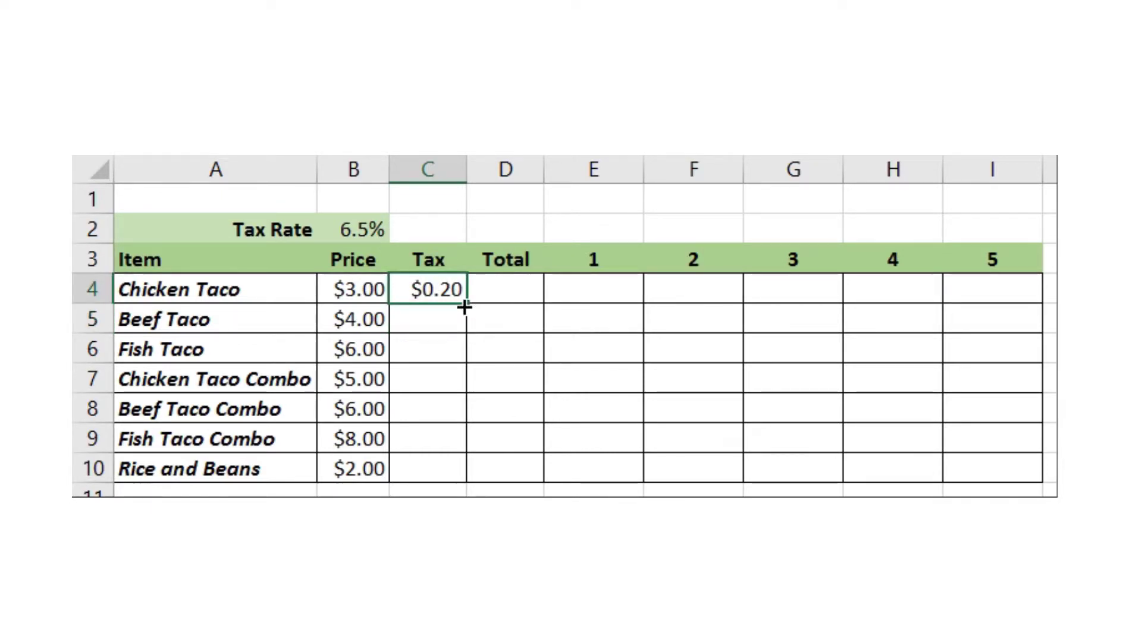
left_click_drag(465, 303, 465, 482)
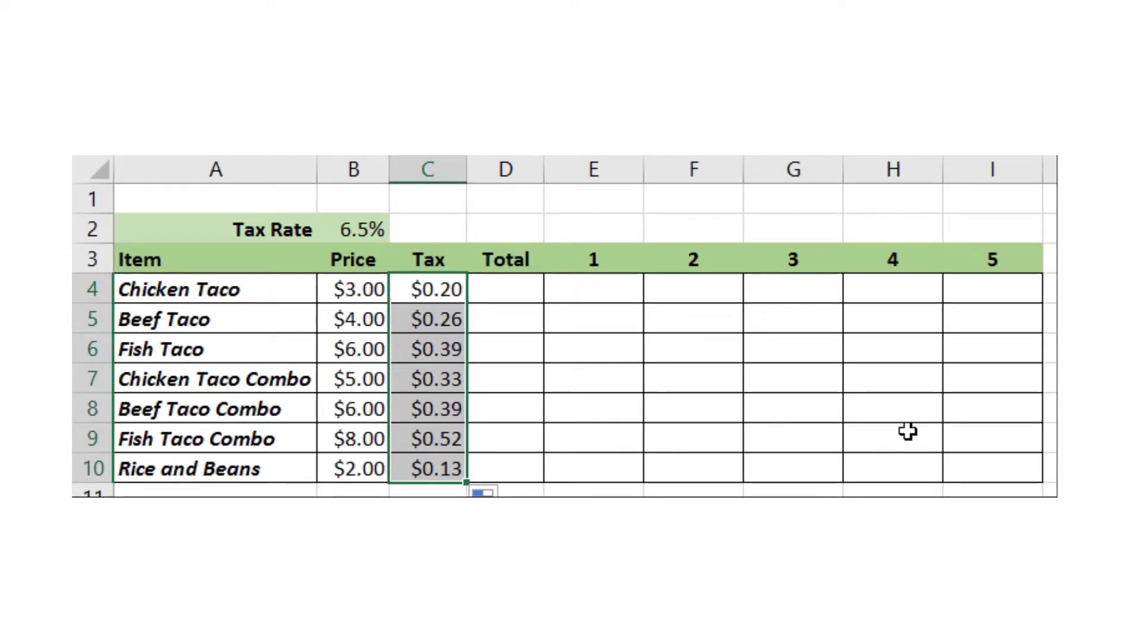
double_click(435, 350)
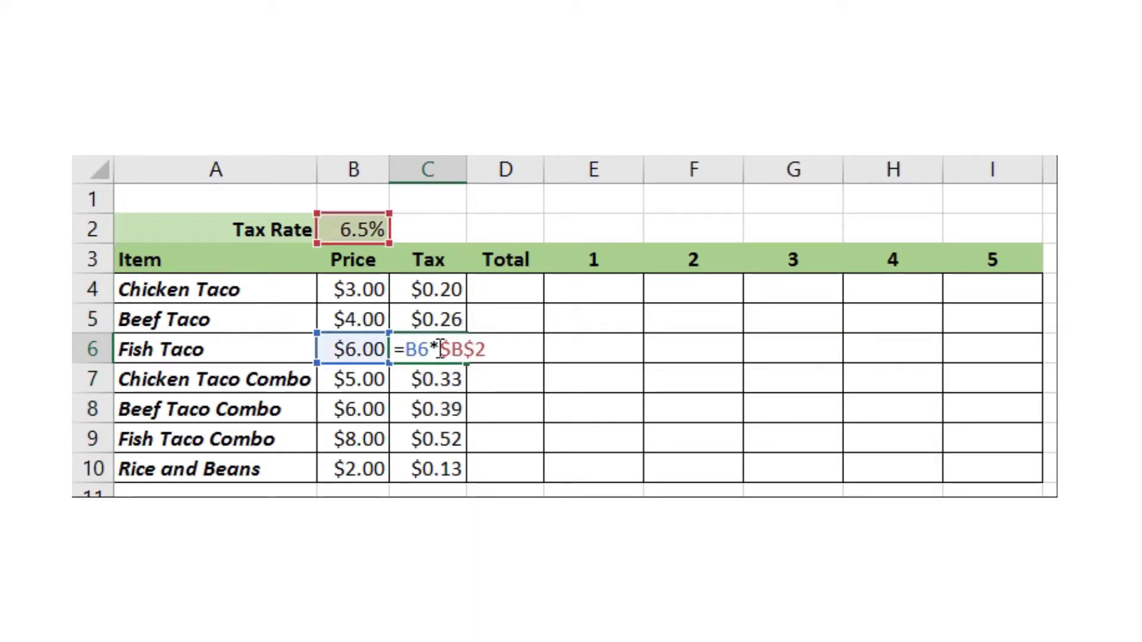
key("ctrl+Return")
Step: Confirm the Beef Taco Combo and Rice and Beans tax formulas still reference $B$2
double_click(458, 408)
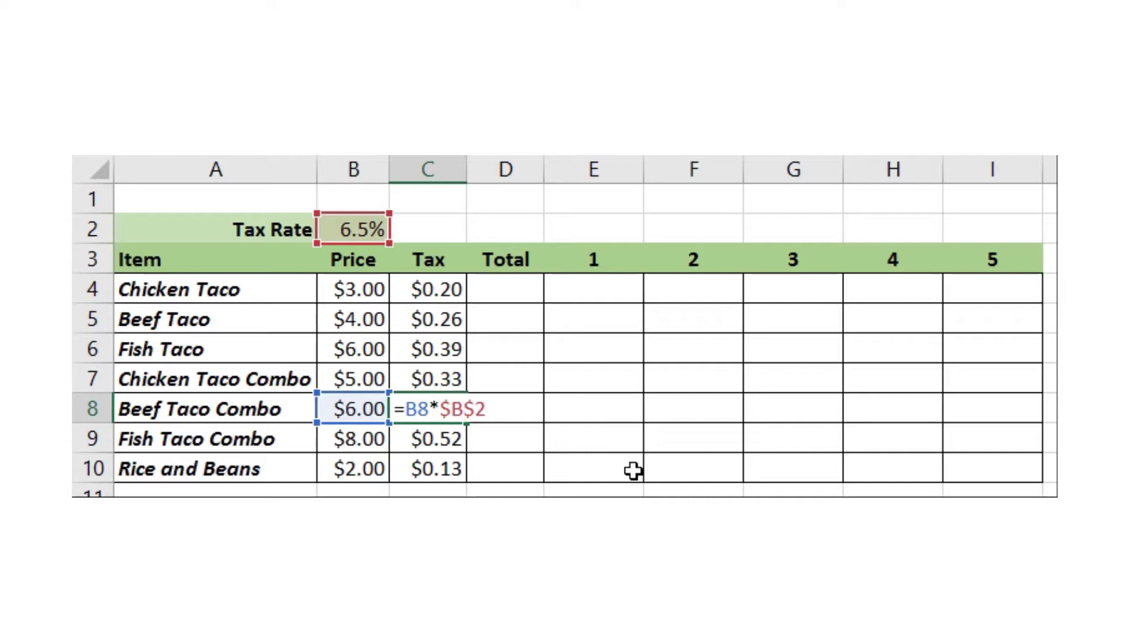
key("ctrl+Return")
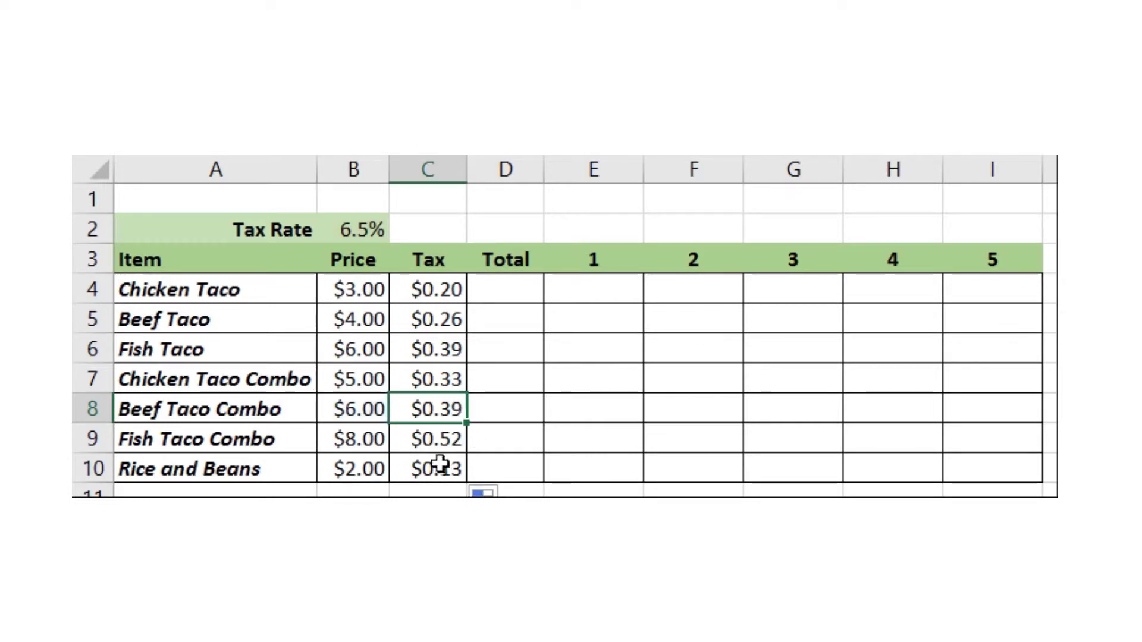
double_click(440, 469)
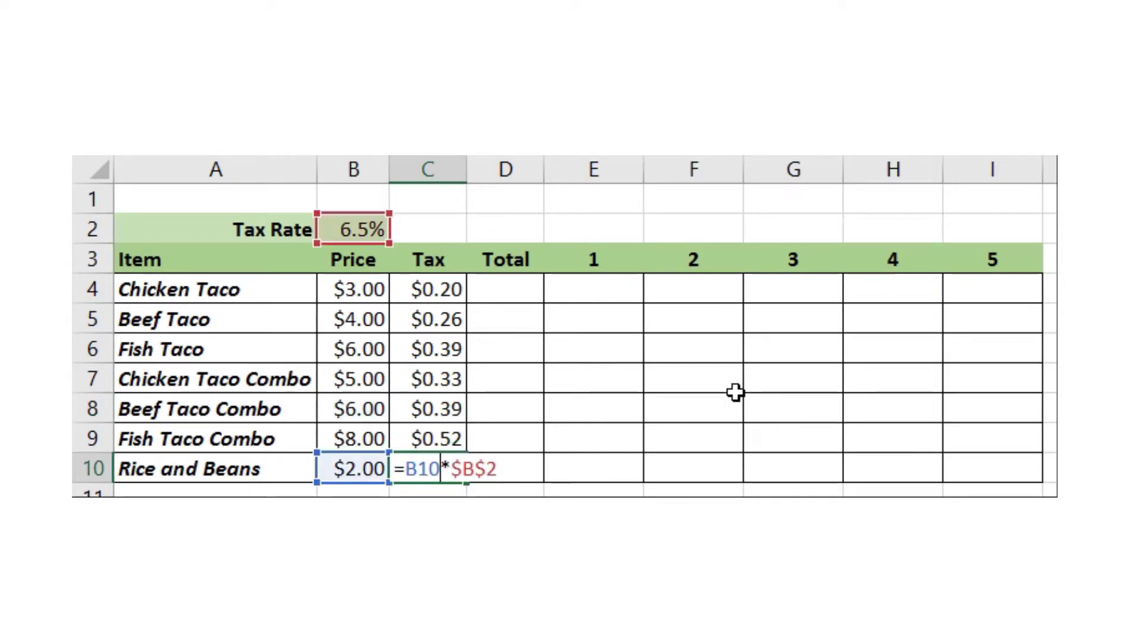
key("ctrl+Return")
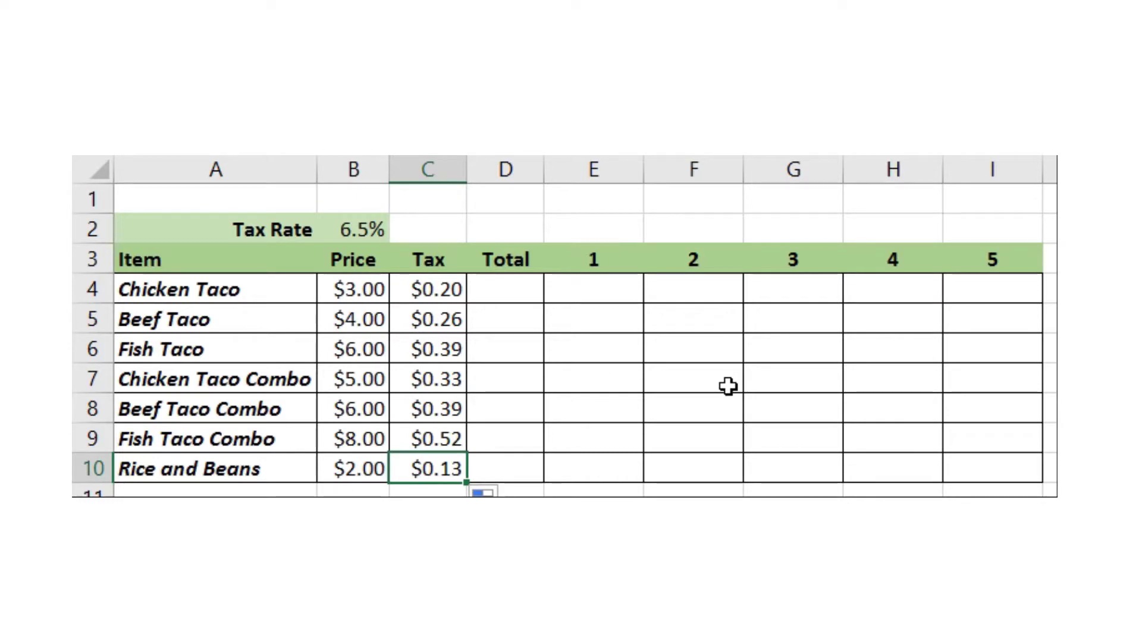
Step: Enter =B4+C4 in D4 and fill the Total formula down to D10
left_click(507, 286)
type("=")
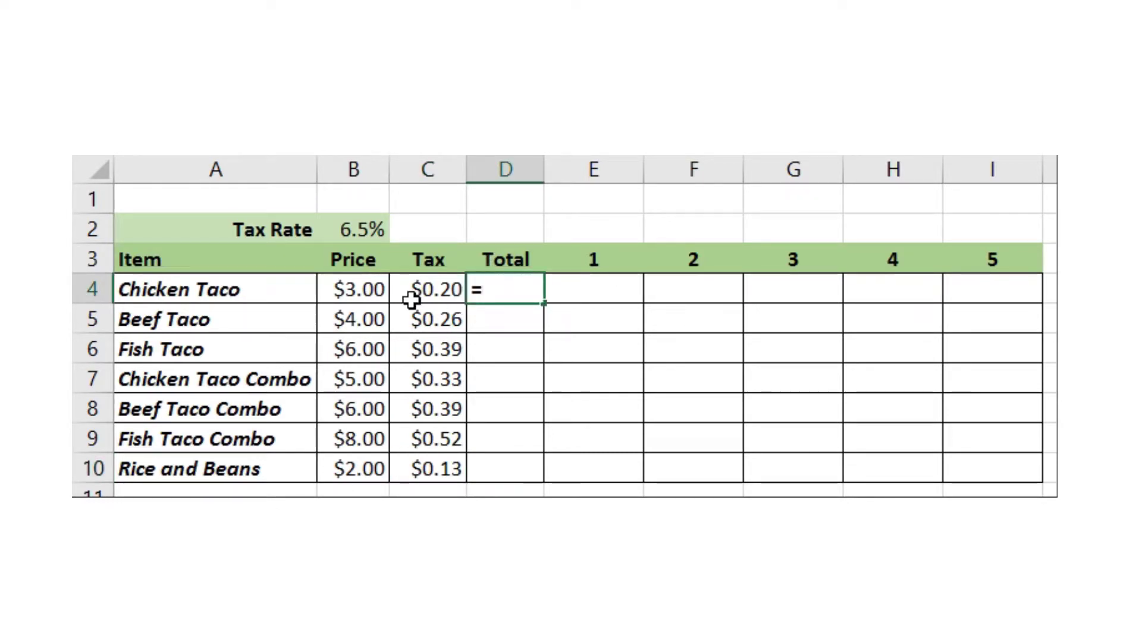
left_click(360, 292)
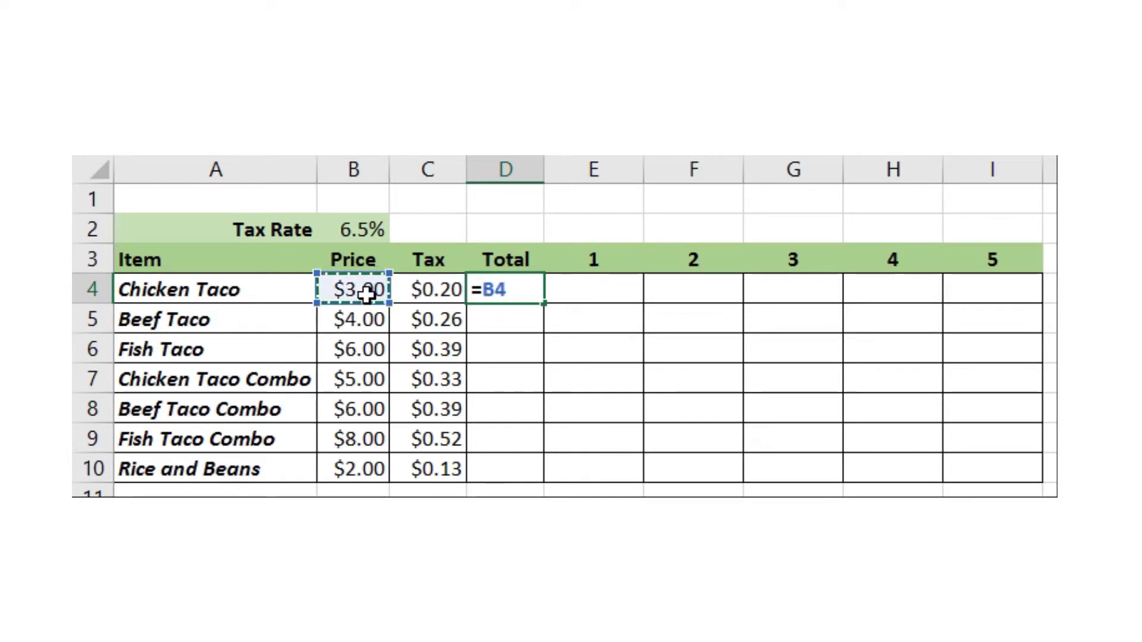
type("+")
left_click(444, 288)
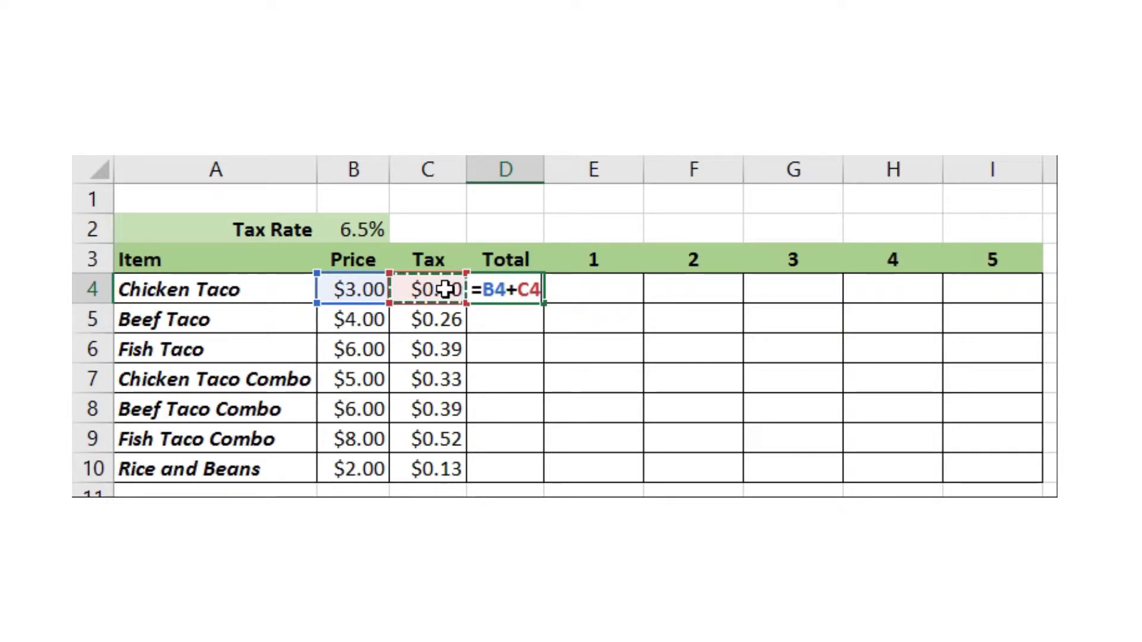
key("Return")
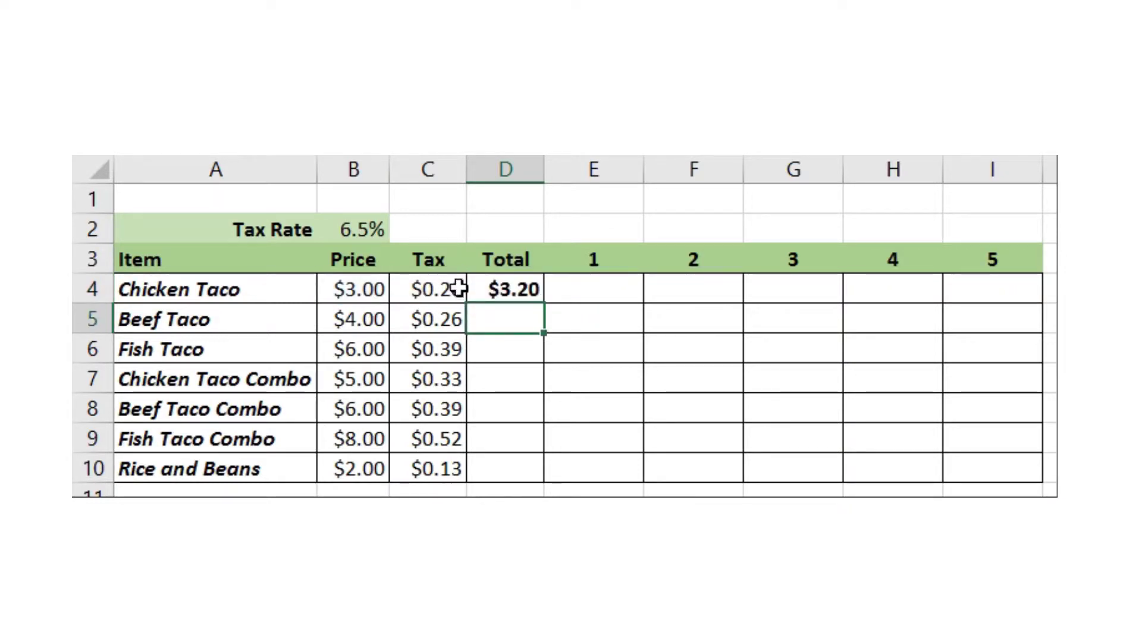
left_click(509, 292)
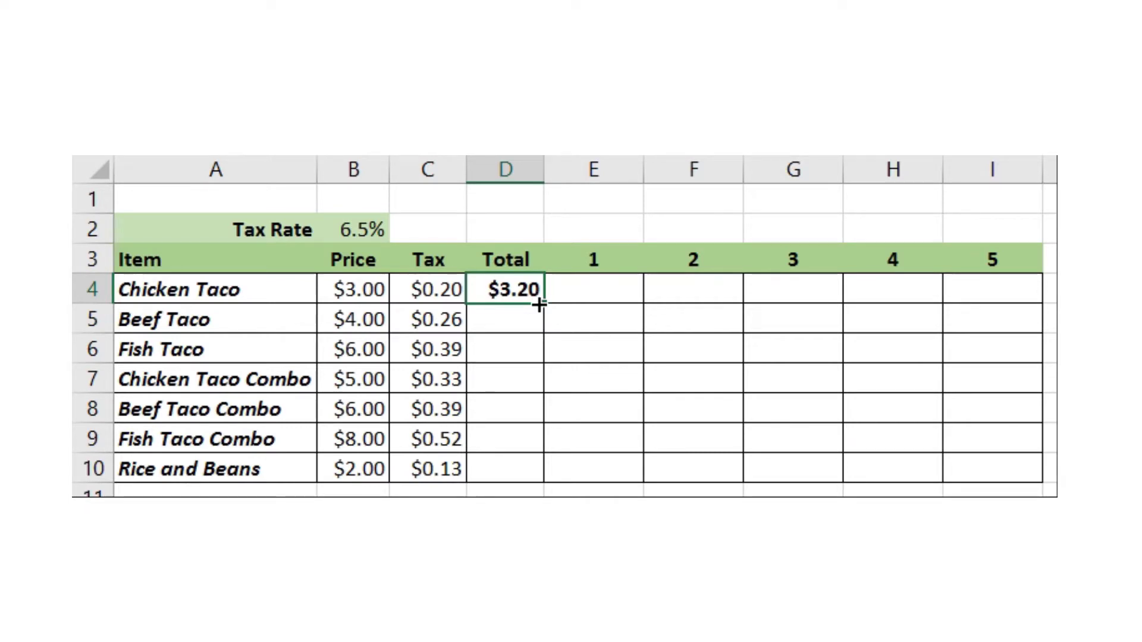
left_click_drag(540, 306, 540, 478)
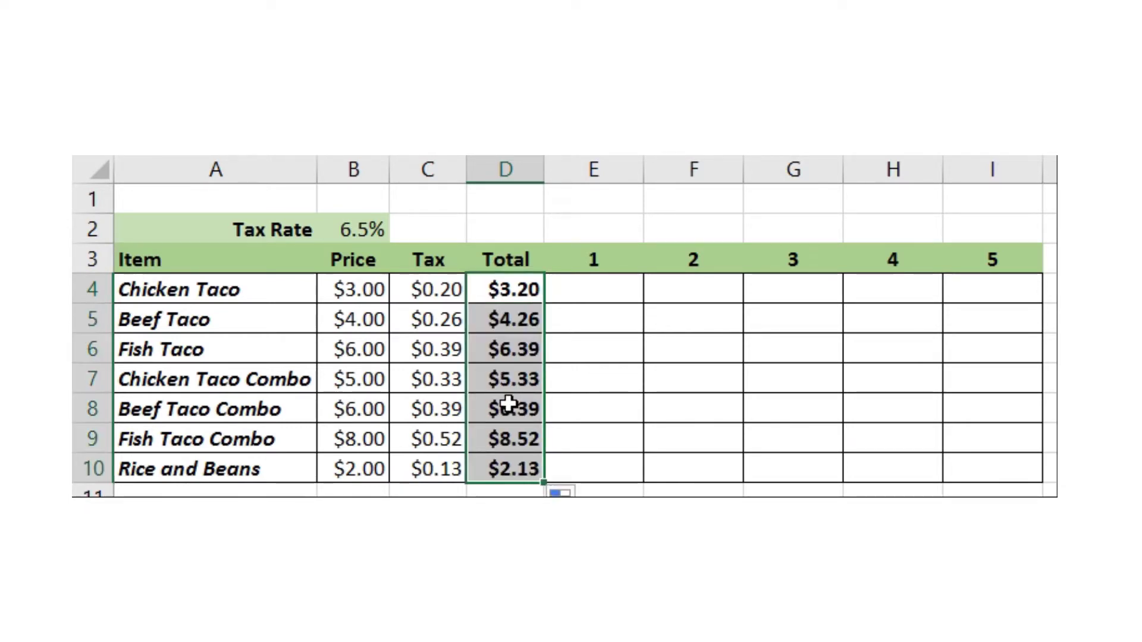
Step: Check the Beef Taco, Chicken Taco Combo and Rice and Beans total formulas
left_click(501, 320)
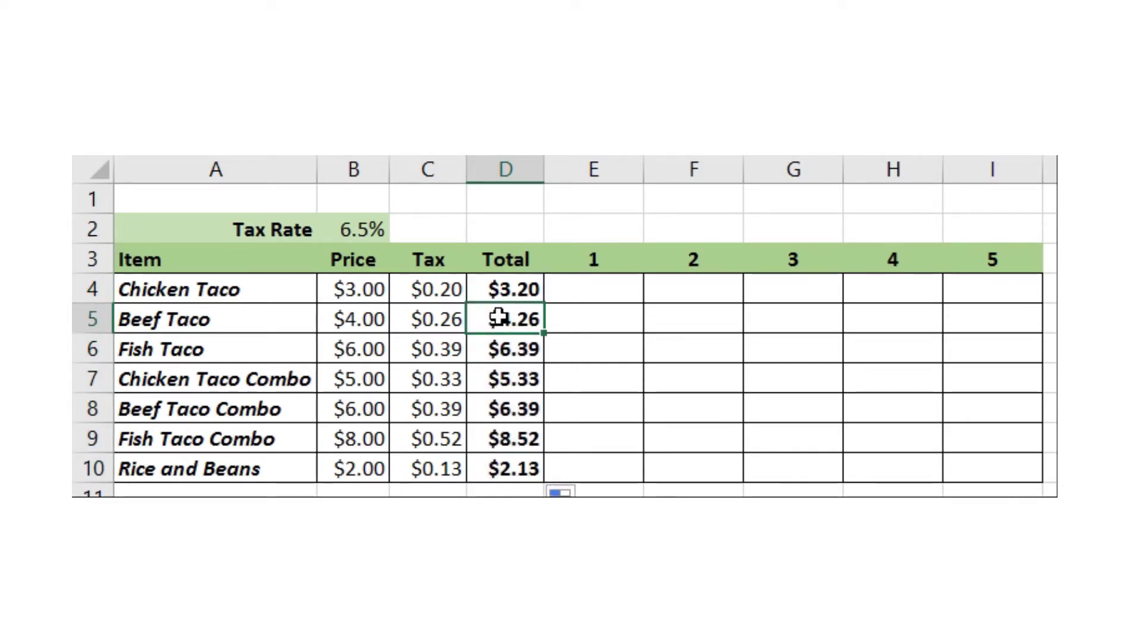
double_click(502, 319)
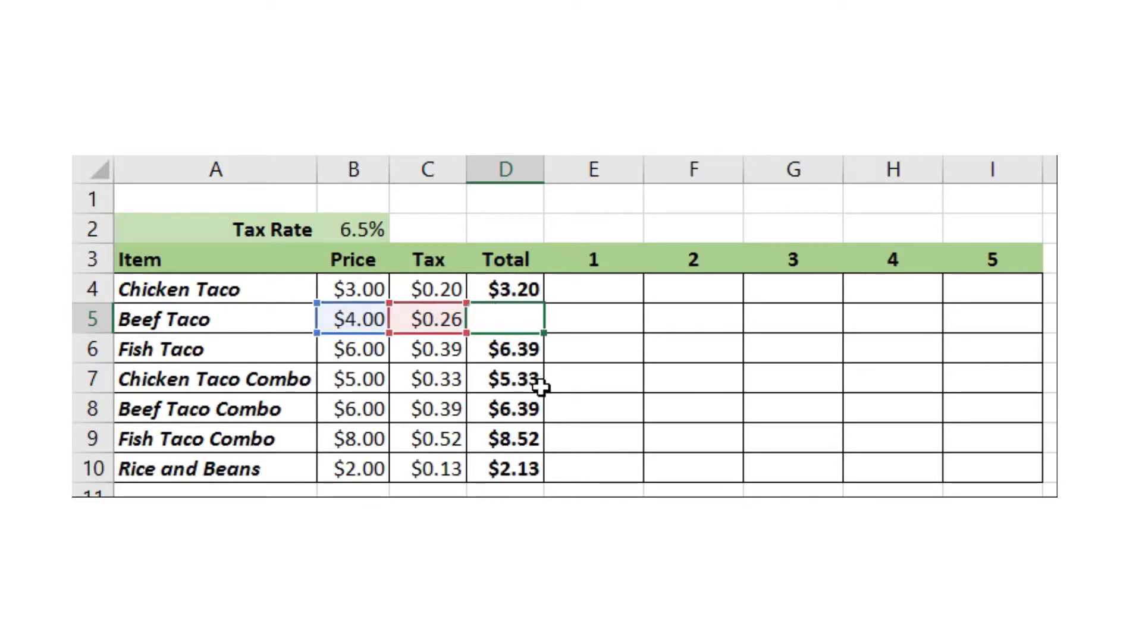
key("Return")
left_click(513, 379)
key("ctrl+Down")
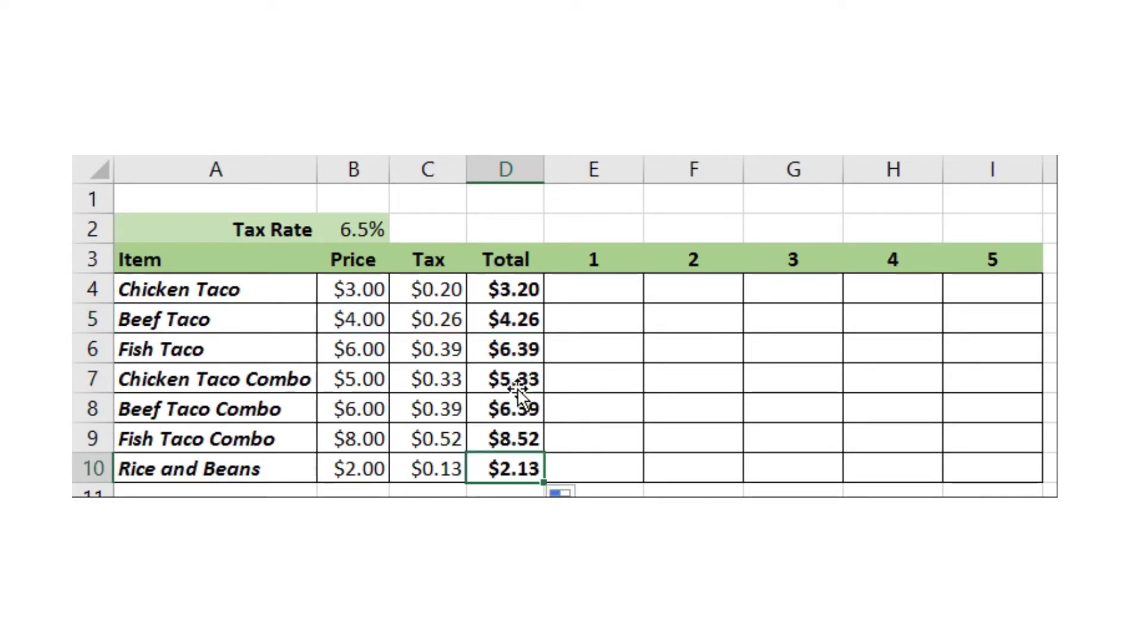
double_click(520, 384)
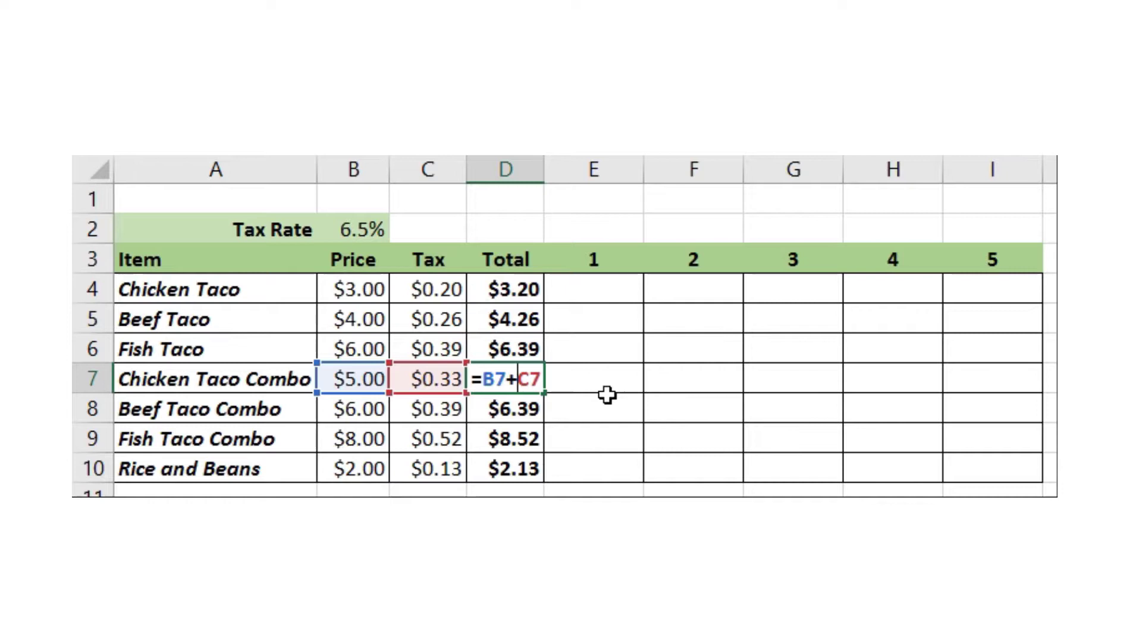
key("Return")
double_click(514, 470)
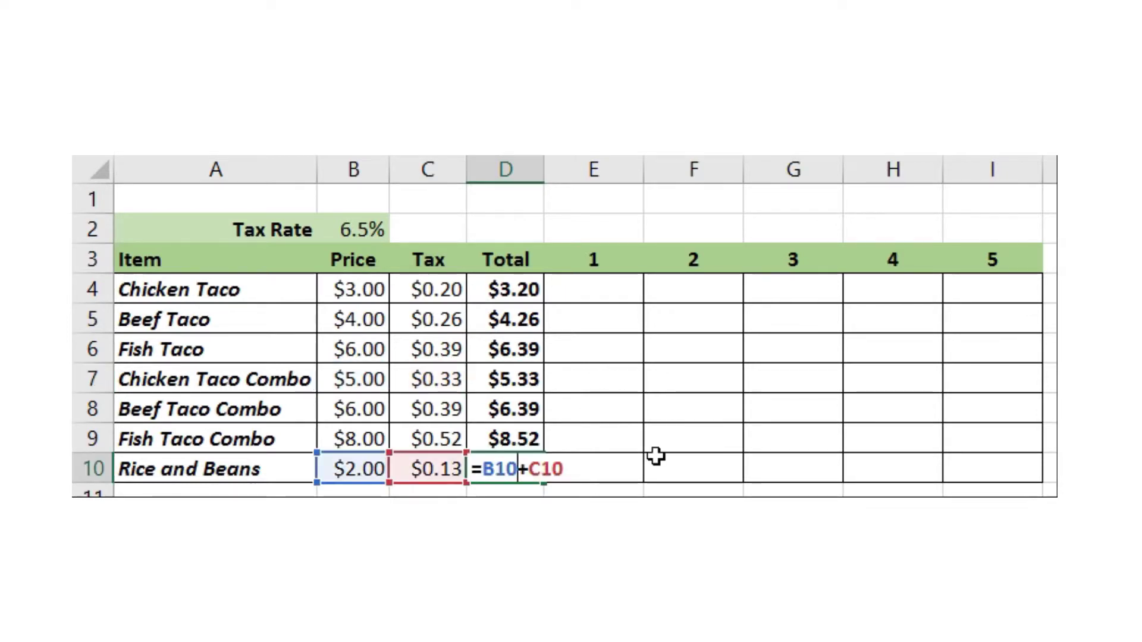
key("ctrl+Return")
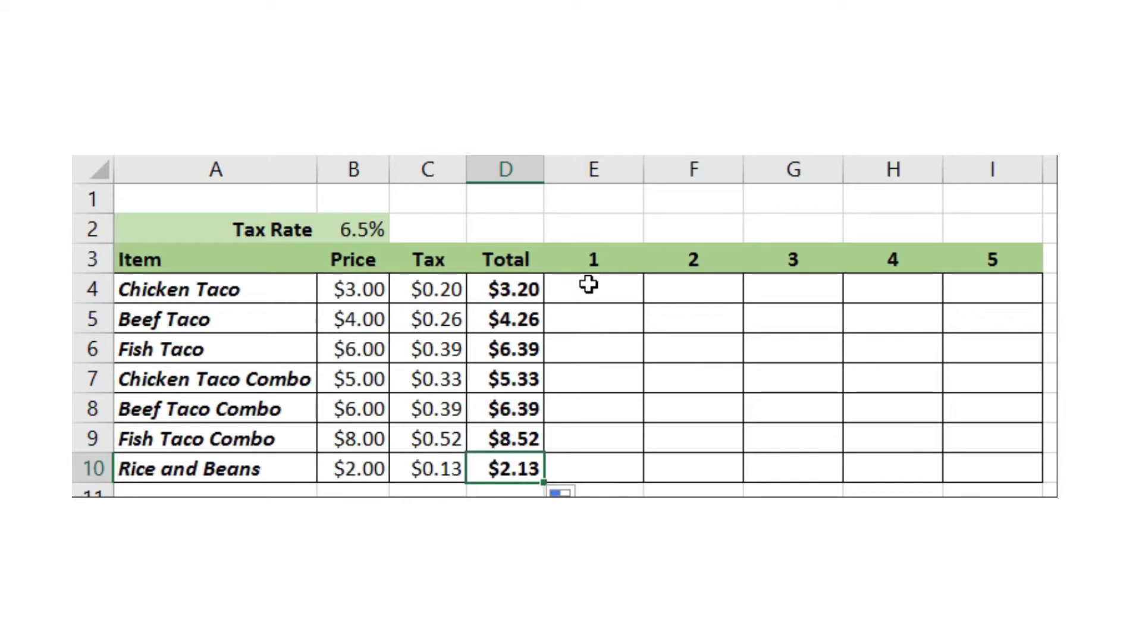
Step: Enter =$D4*E$3 in E4, giving $3.20 for one Chicken Taco
left_click(588, 286)
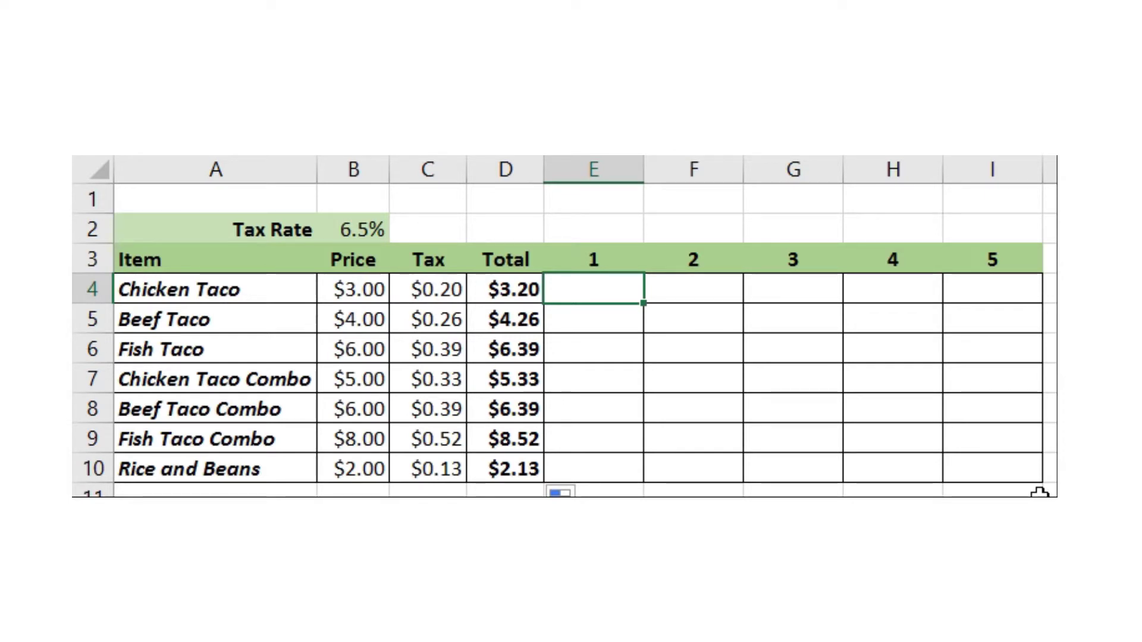
type("=")
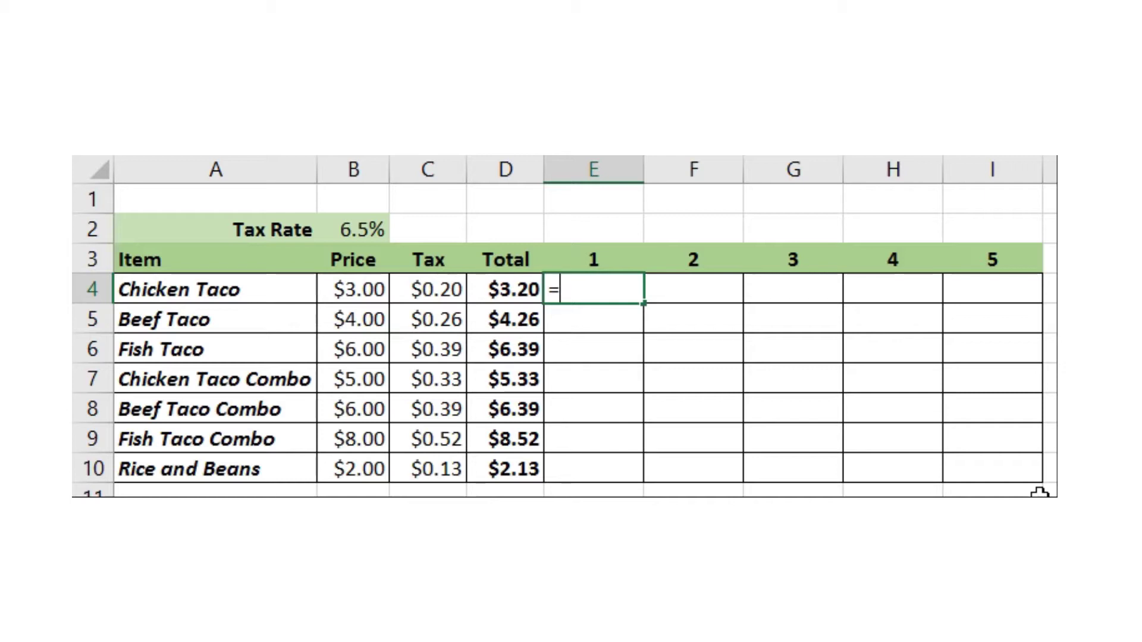
left_click(515, 289)
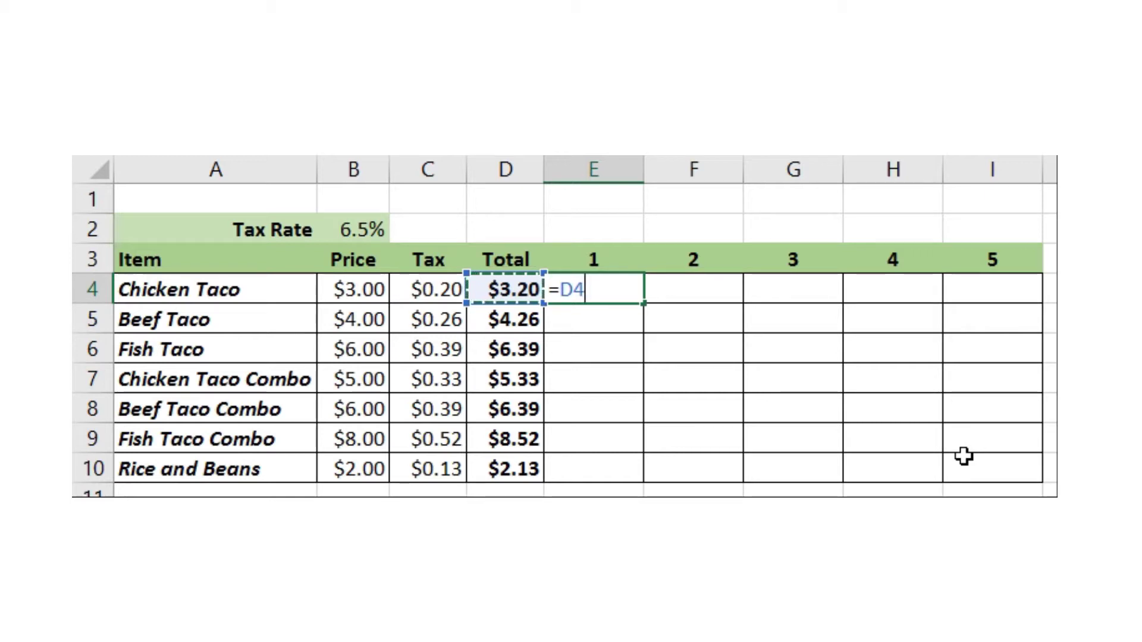
key("F4")
key("F4")
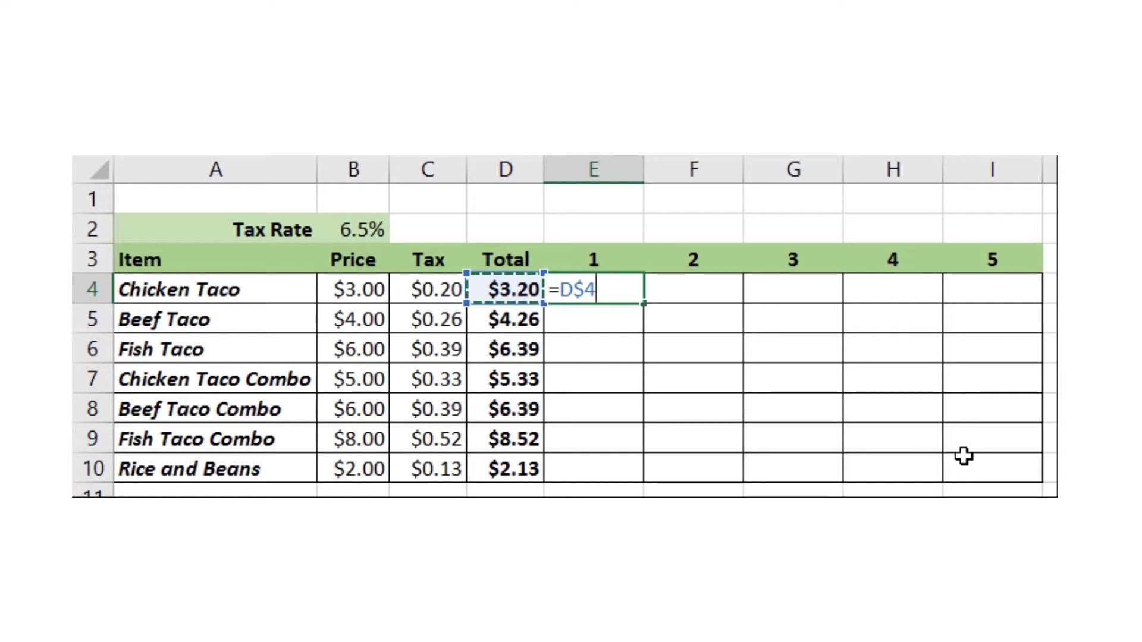
key("F4")
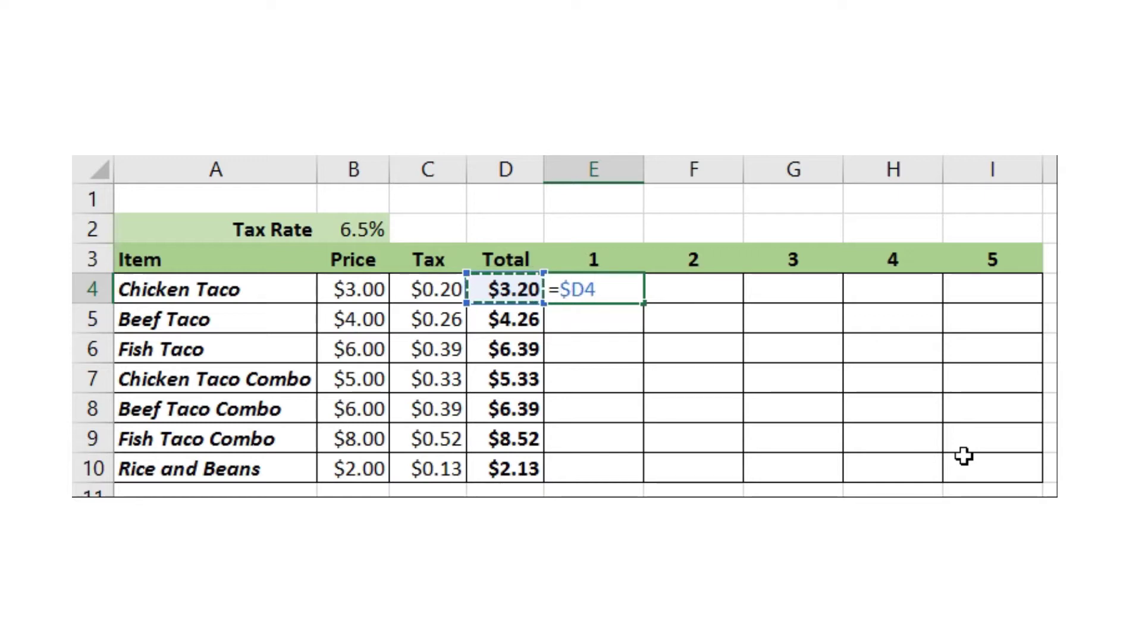
type("*")
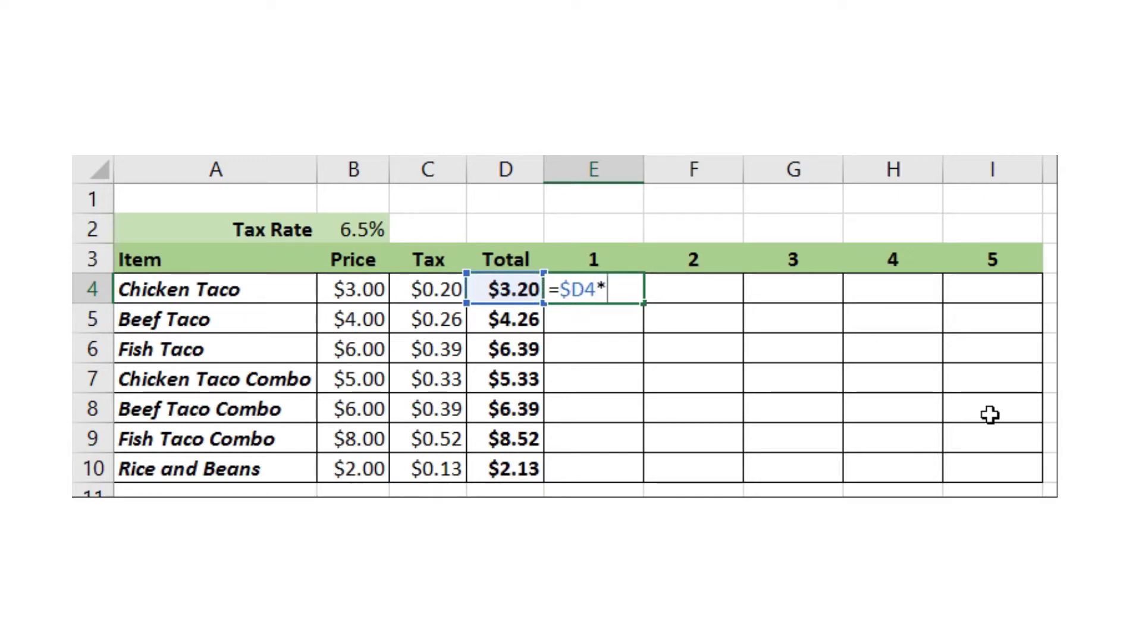
left_click(622, 260)
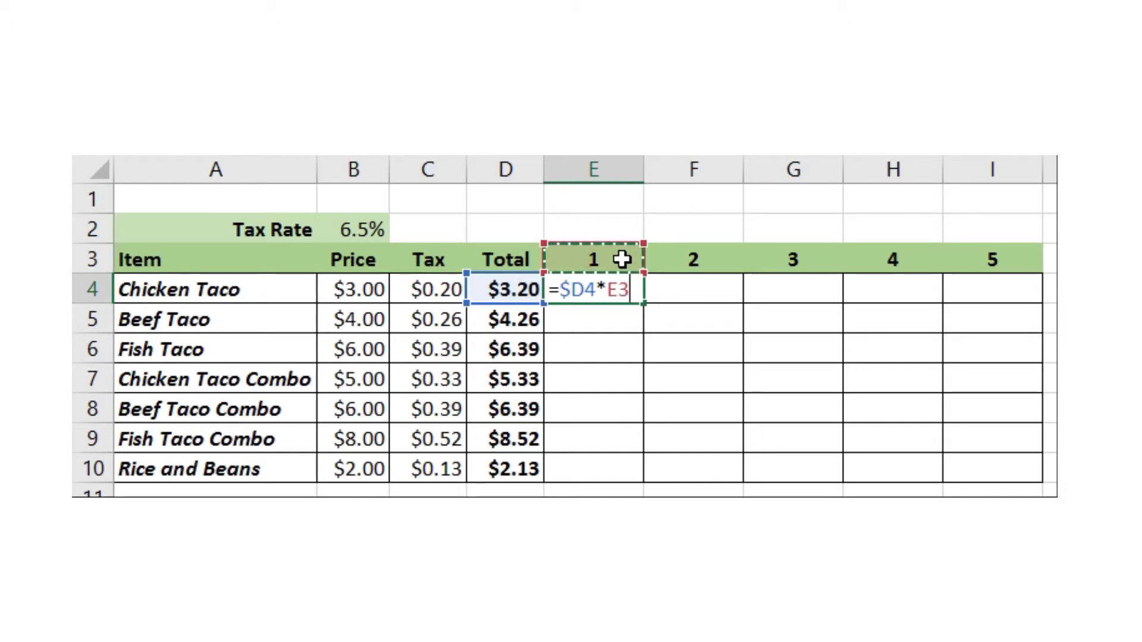
key("F4")
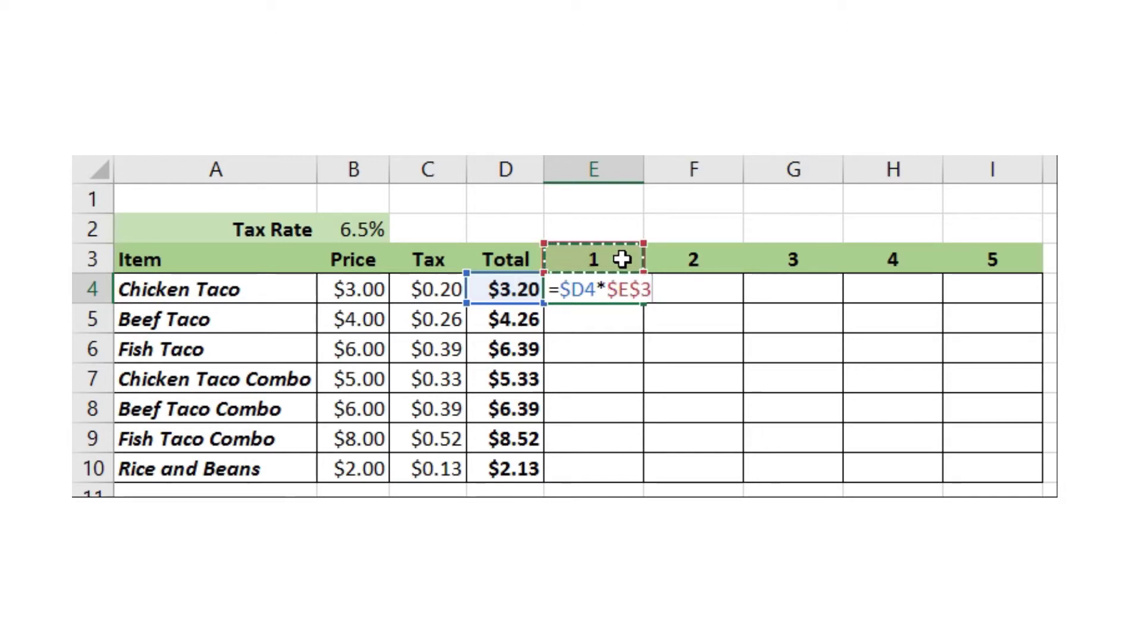
key("F4")
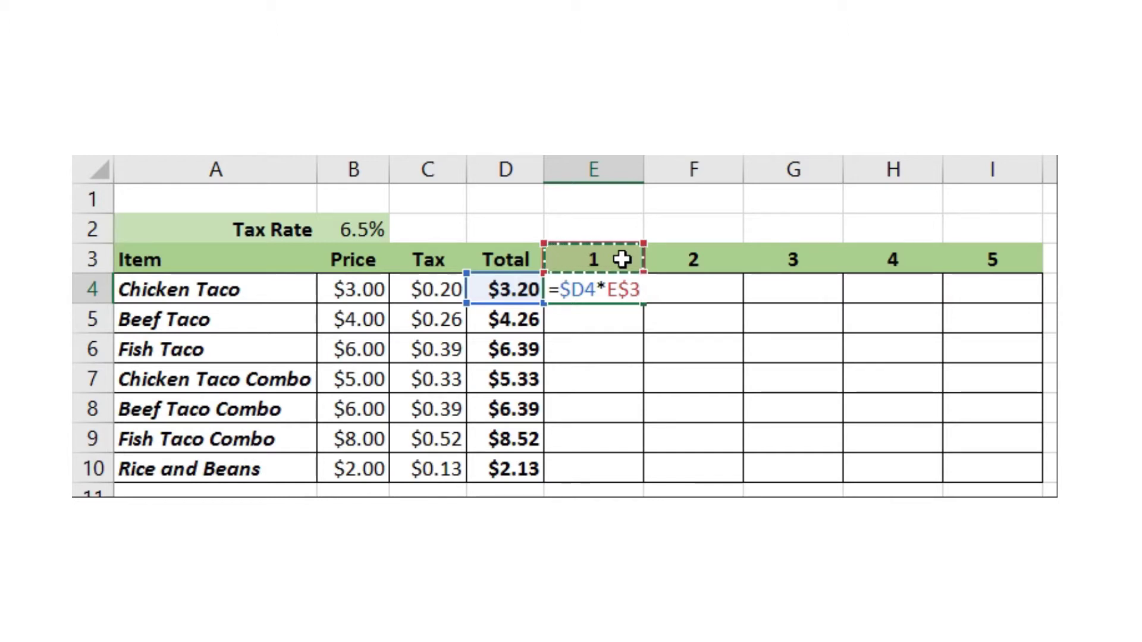
key("Return")
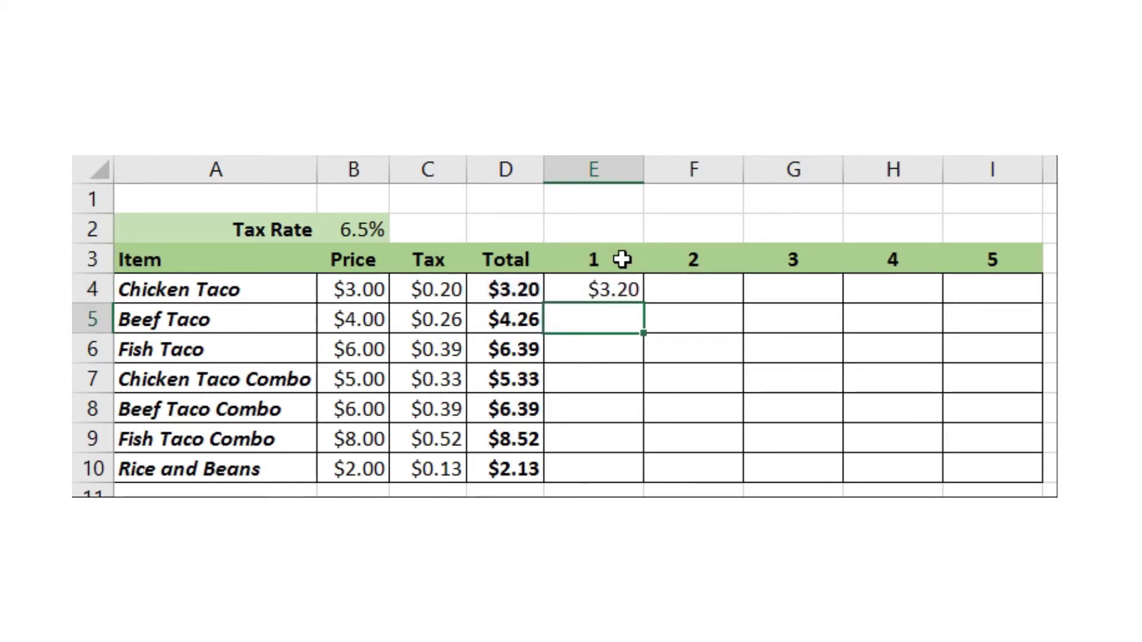
Step: Fill E4's formula across to I4 ($3.20 to $15.98) and check the 3- and 5-order formulas
left_click(621, 291)
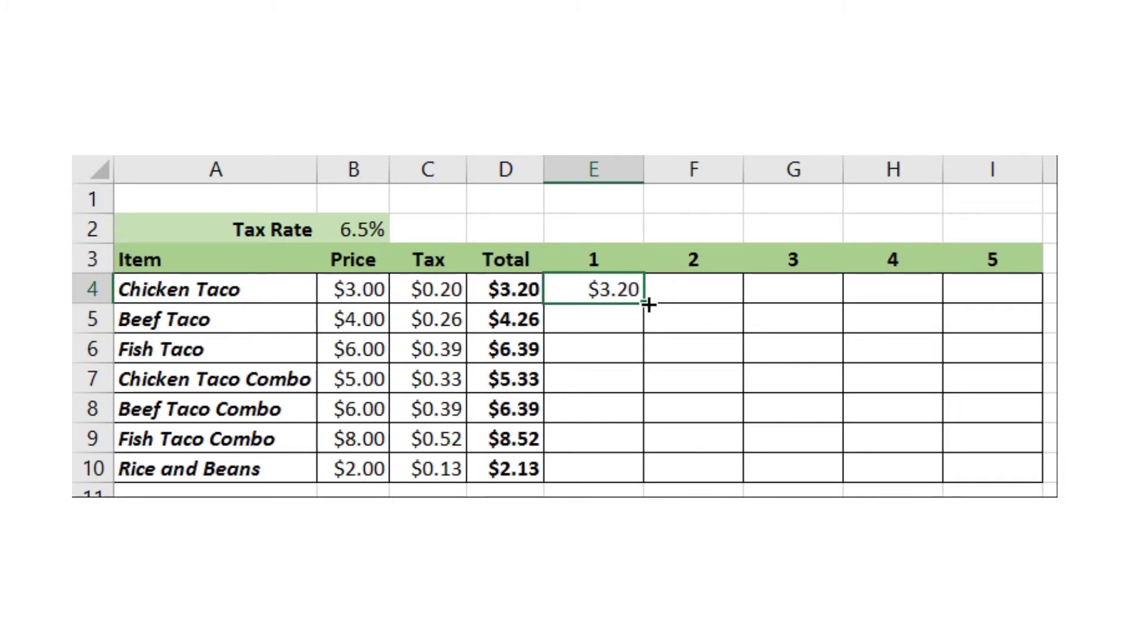
left_click_drag(647, 304, 1008, 304)
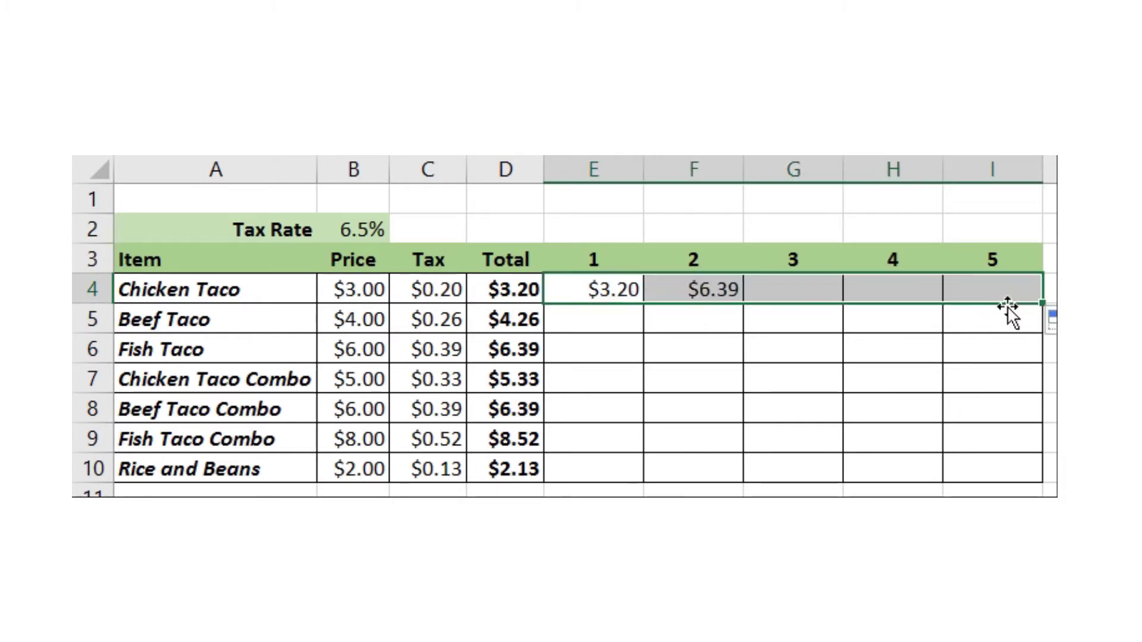
left_click(799, 290)
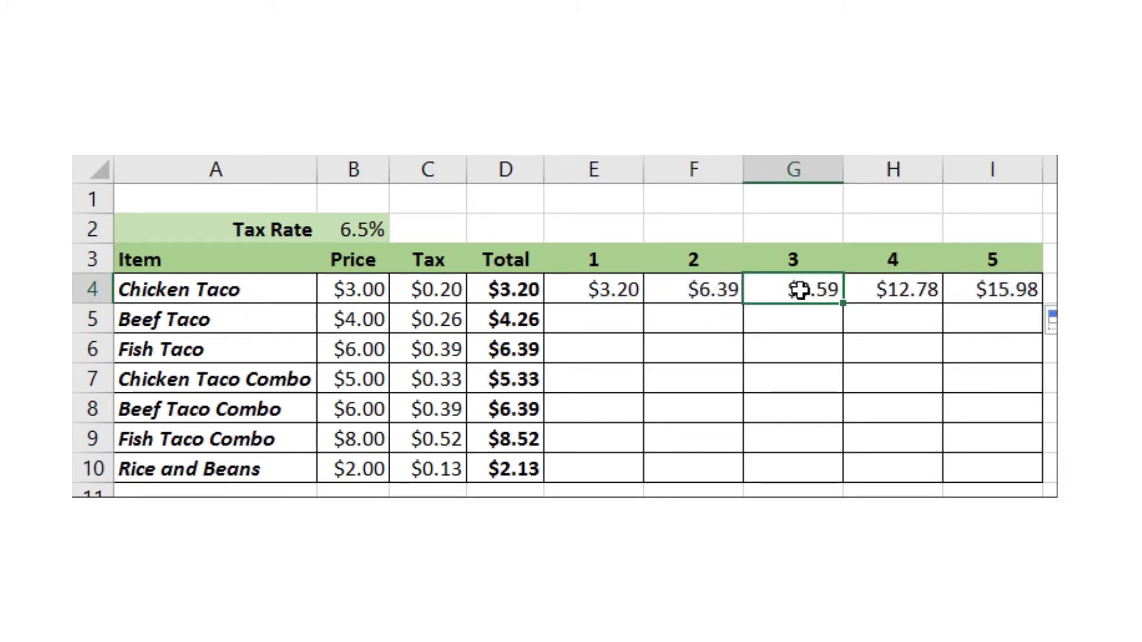
double_click(799, 290)
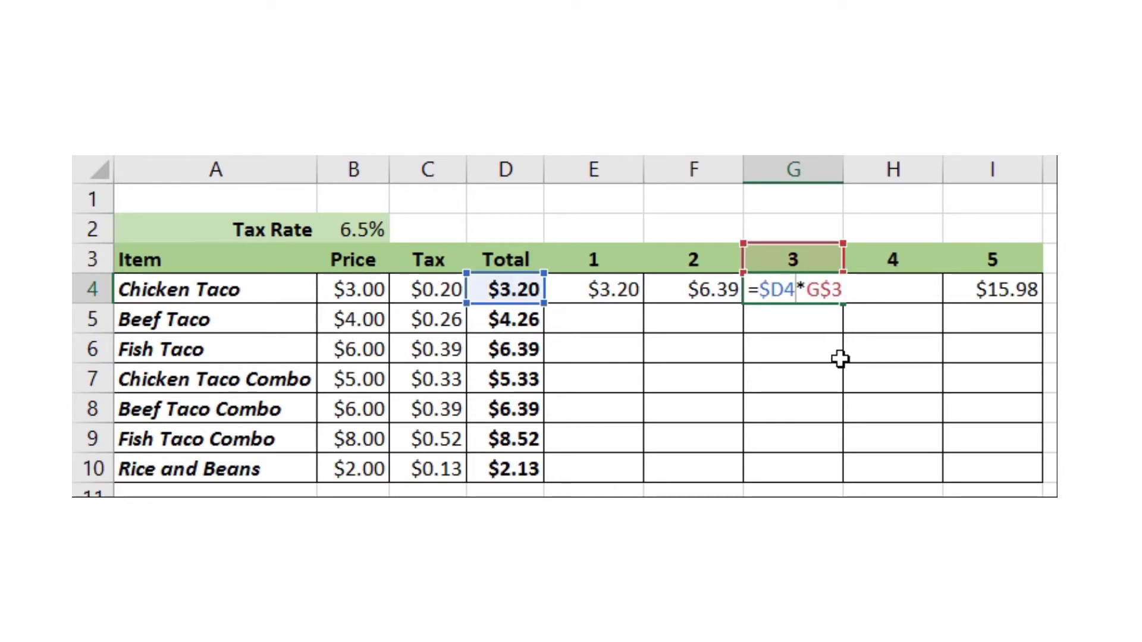
key("Return")
double_click(992, 290)
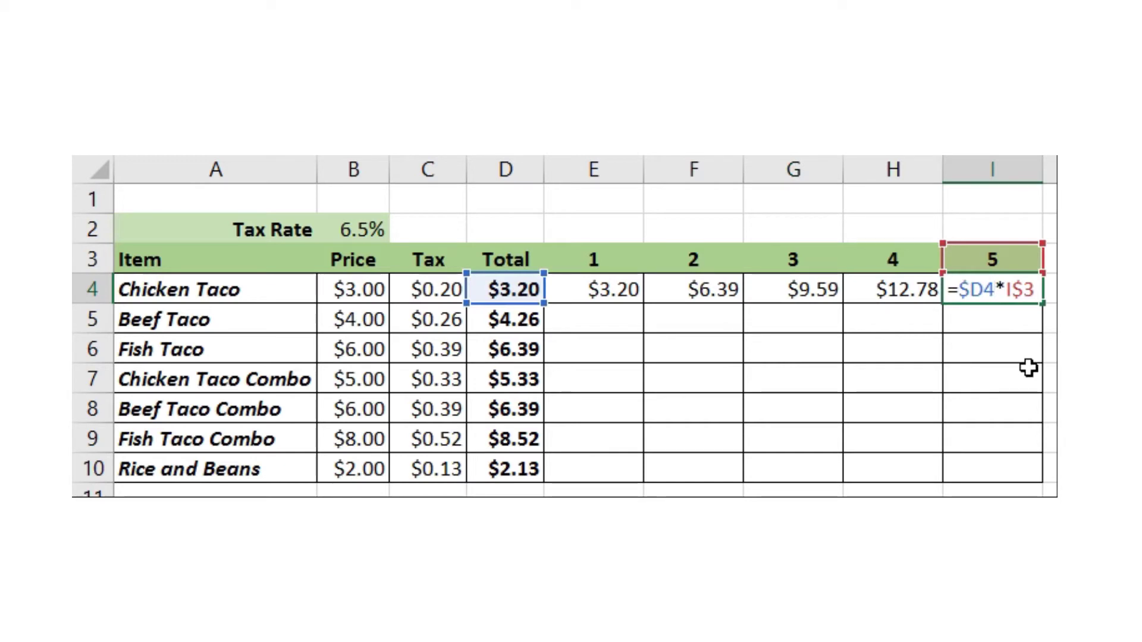
key("ctrl+Return")
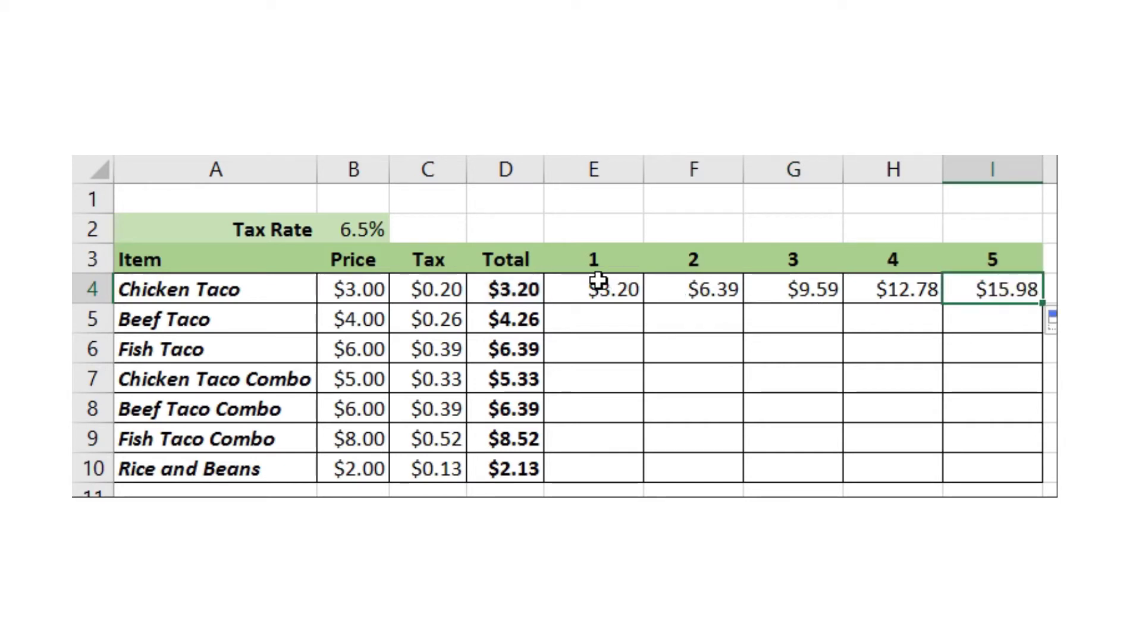
Step: Copy the E4:I4 price row down to row 10 and check the Beef Taco Combo 4-order formula
left_click_drag(599, 287, 1004, 307)
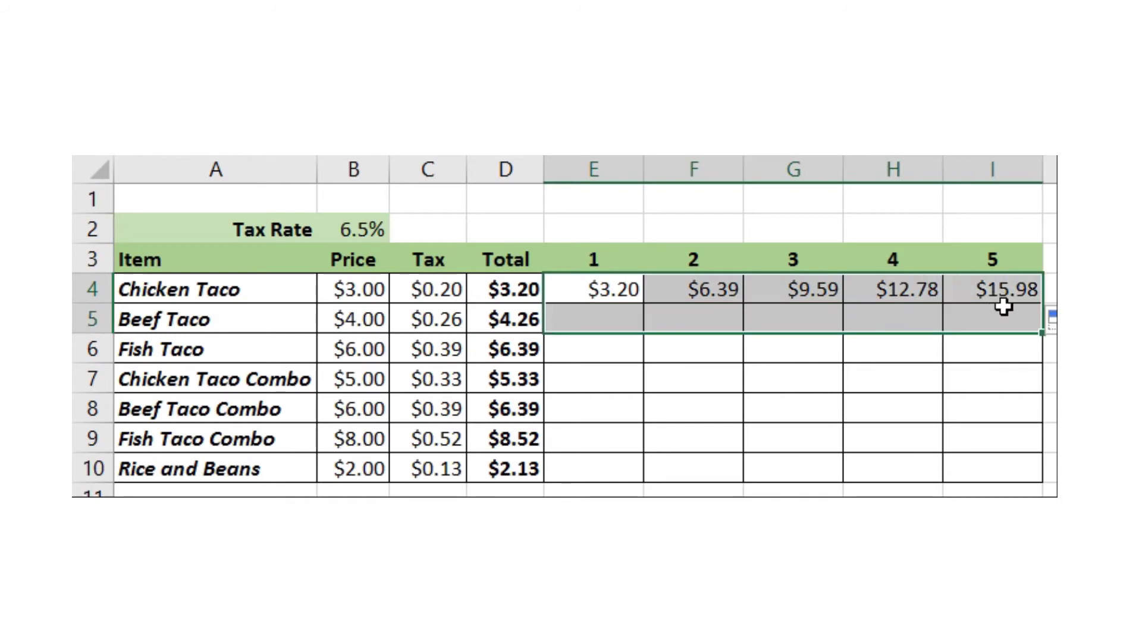
left_click_drag(1042, 304, 1045, 482)
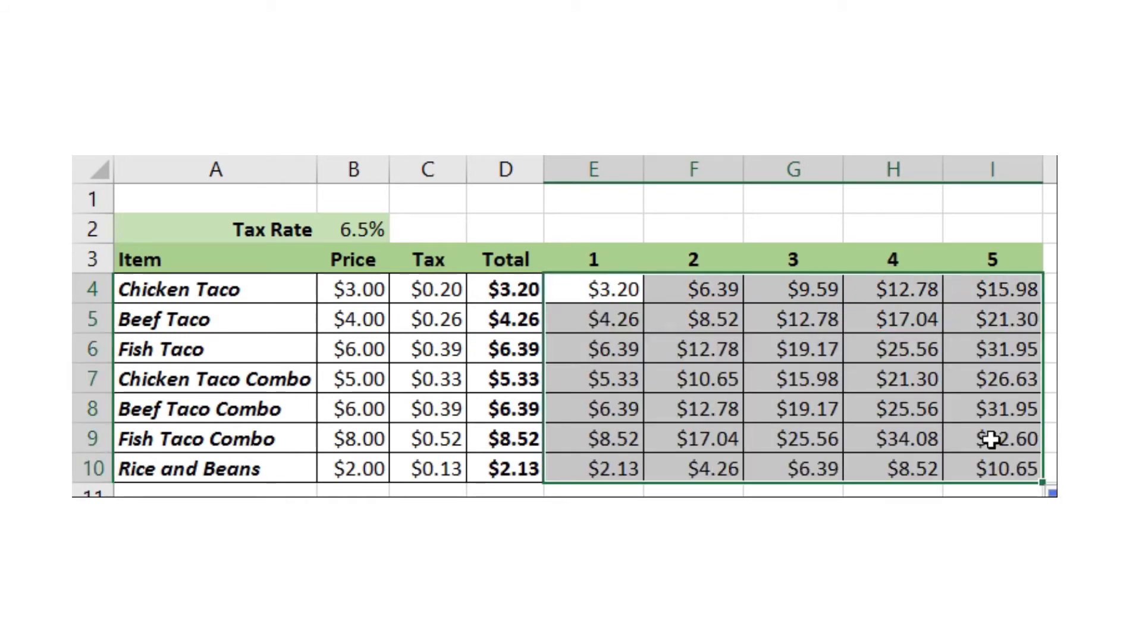
left_click(917, 413)
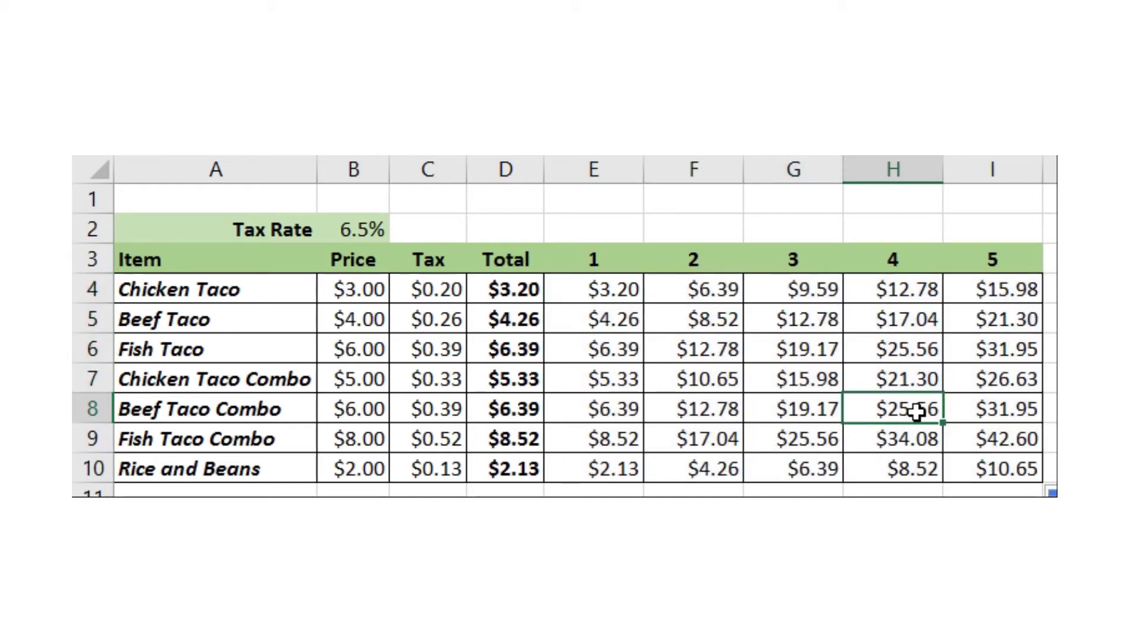
double_click(917, 413)
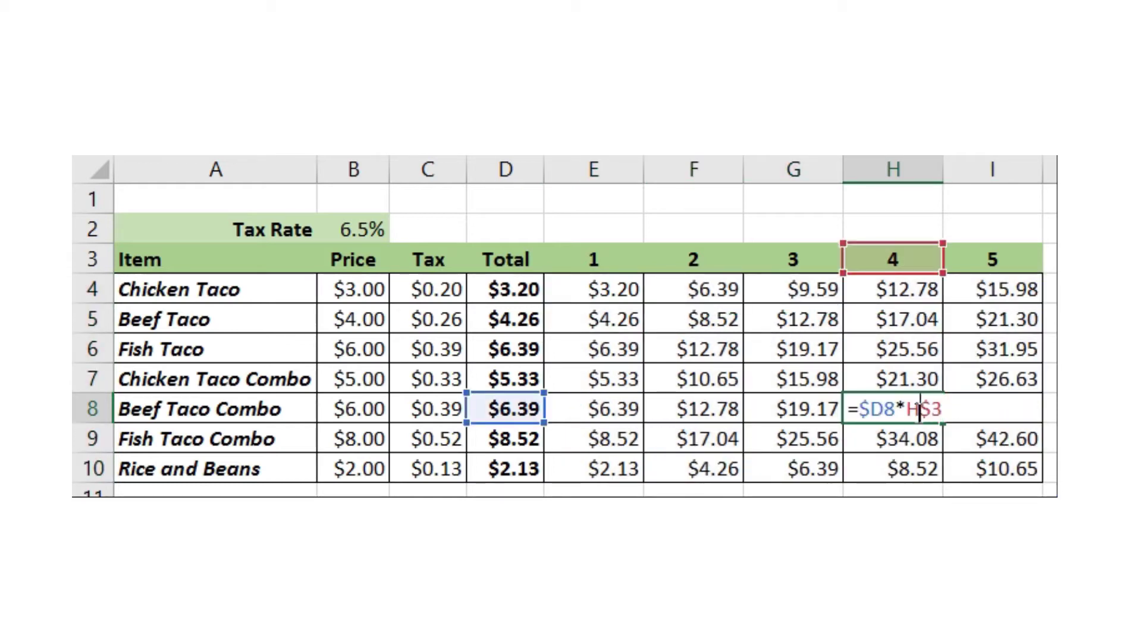
key("ctrl+Return")
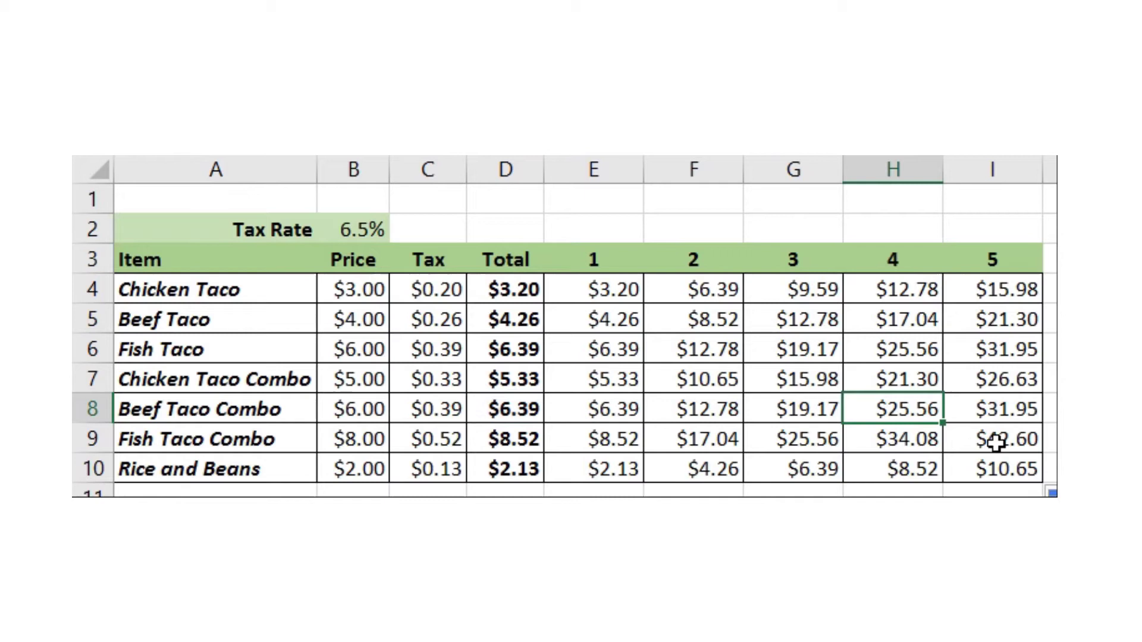
Step: Verify the 5-order formulas for Fish Taco Combo and Rice and Beans
double_click(995, 440)
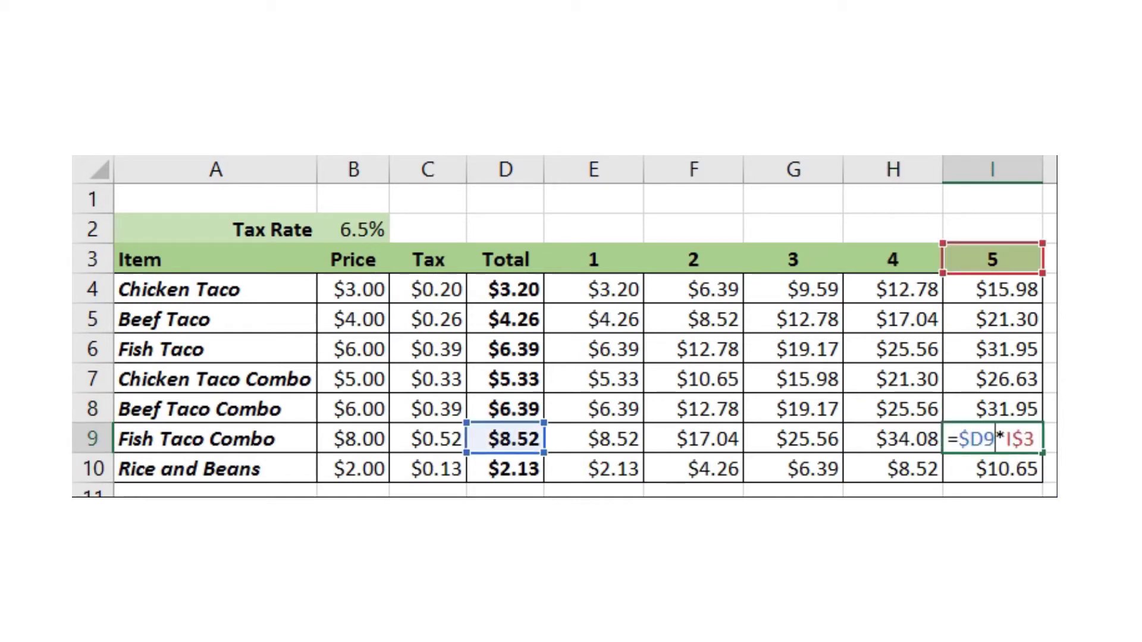
key("ctrl+Return")
left_click(981, 471)
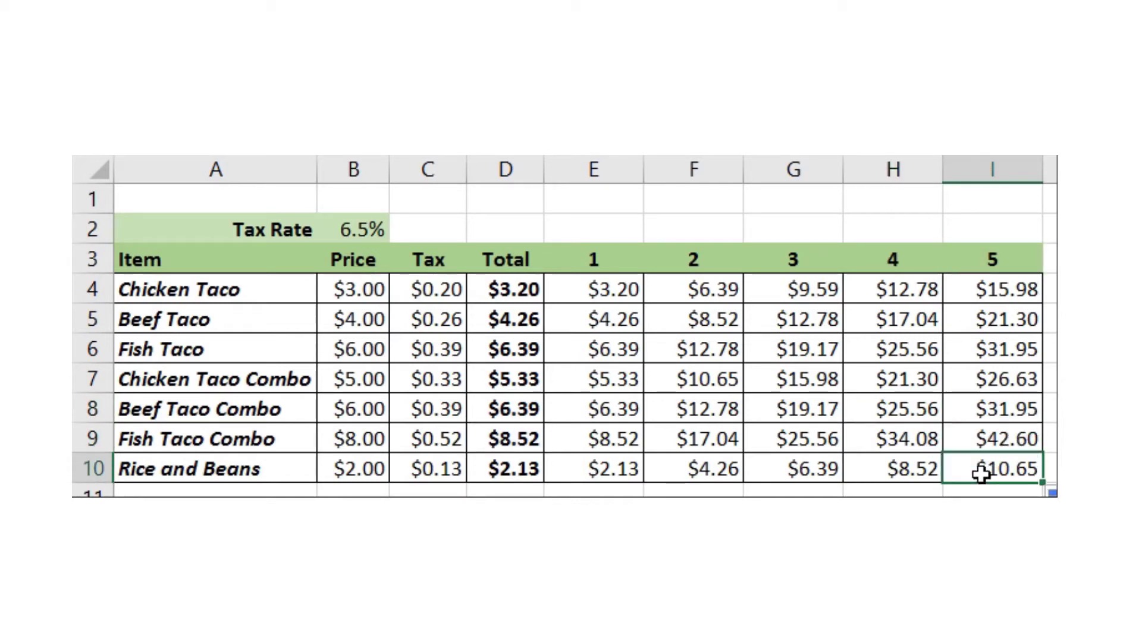
double_click(986, 469)
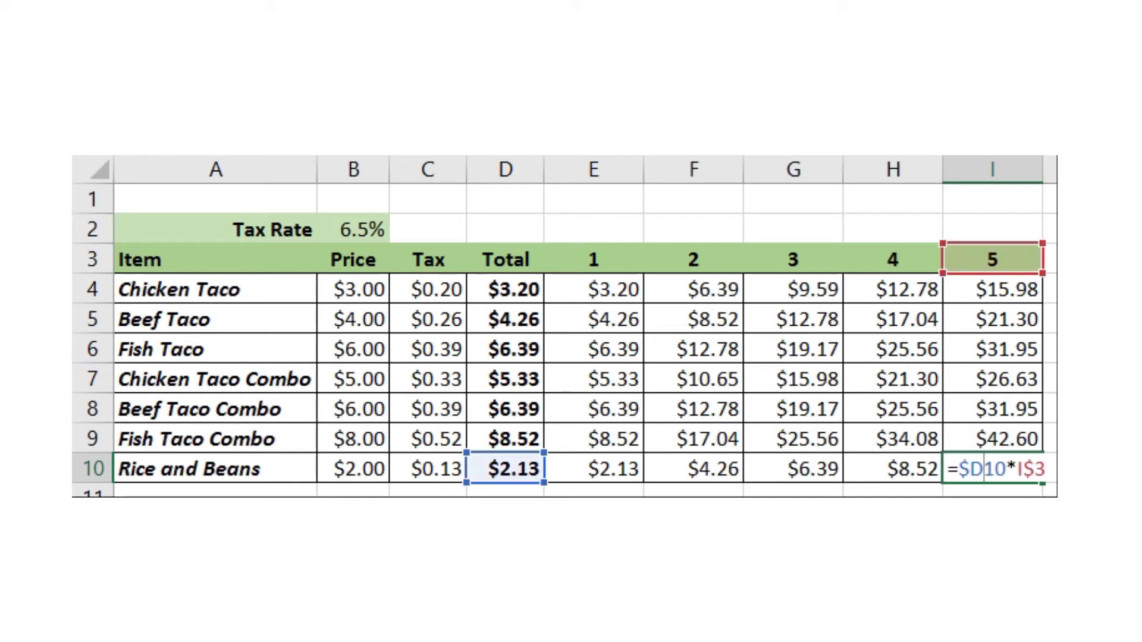
key("ctrl+Return")
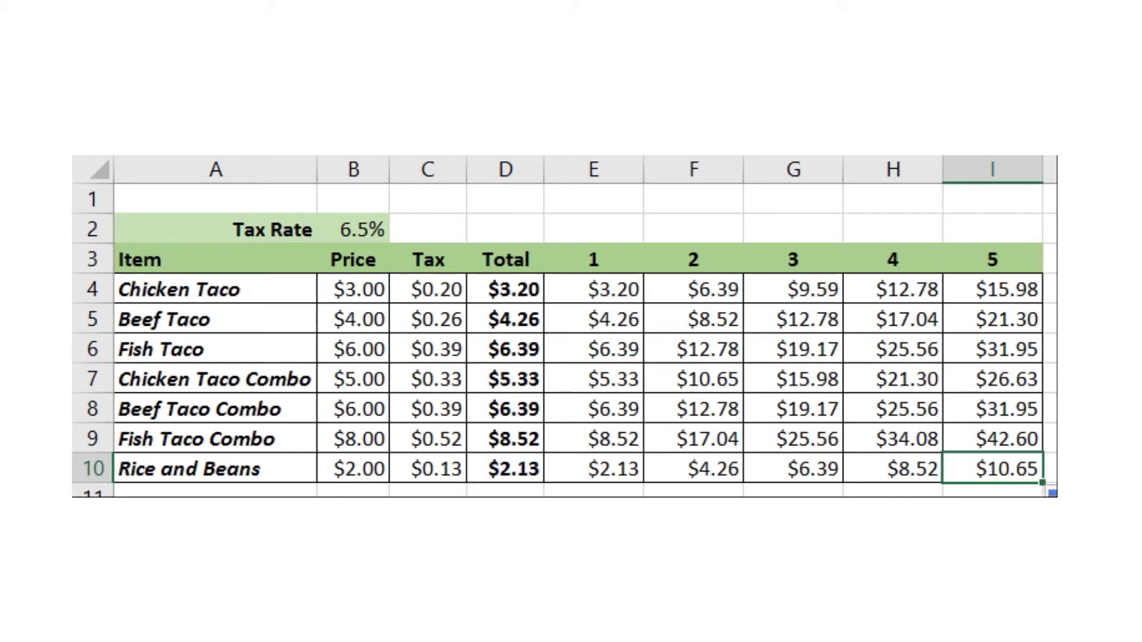